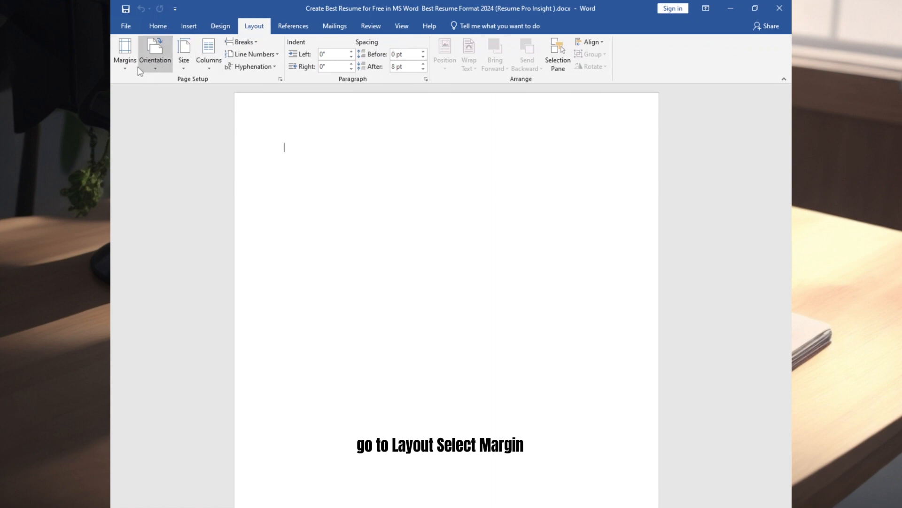
Set the page margins to Narrow and the paper size to A4
left_click(127, 70)
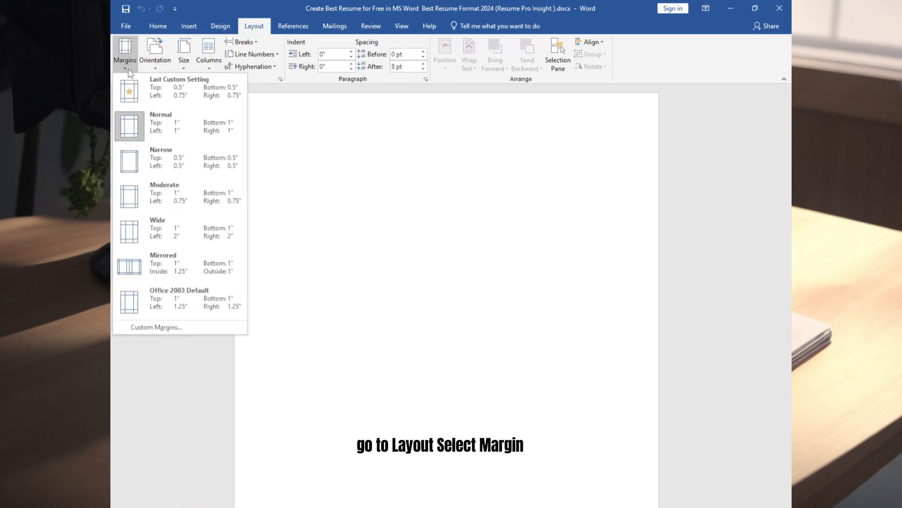
left_click(171, 154)
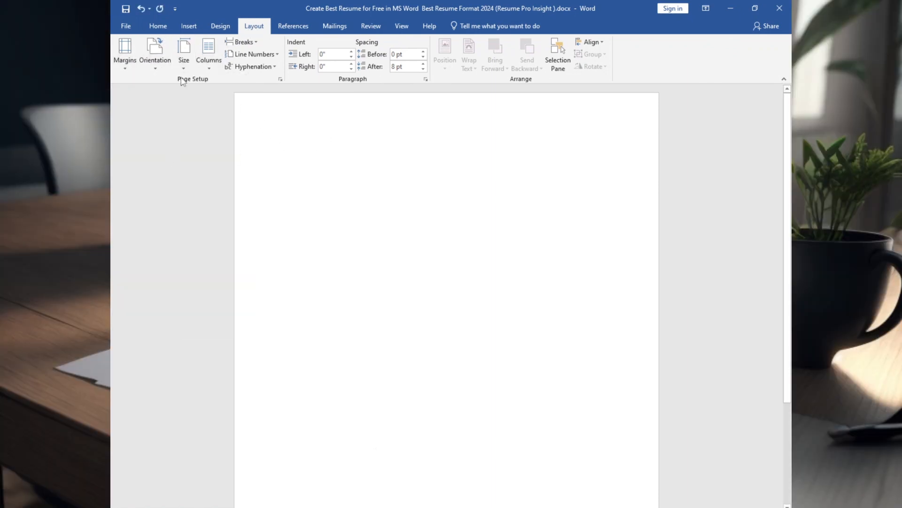
left_click(183, 65)
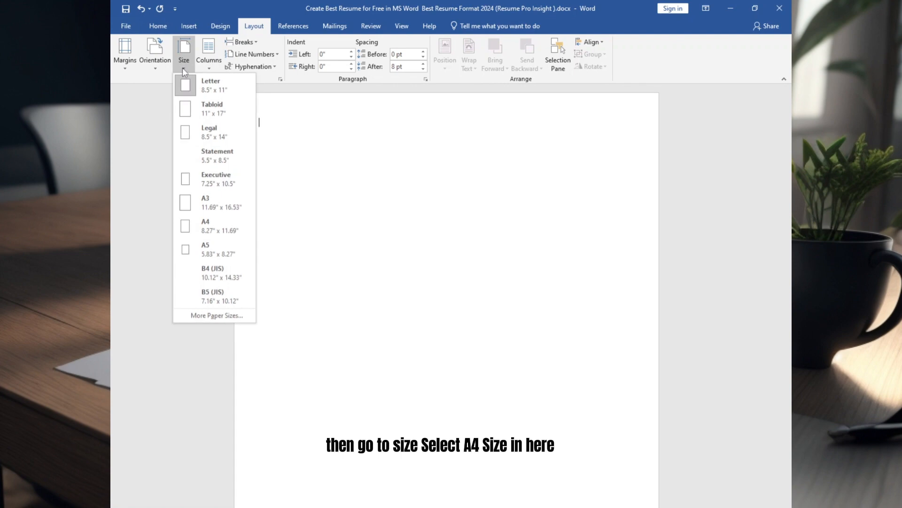
left_click(210, 223)
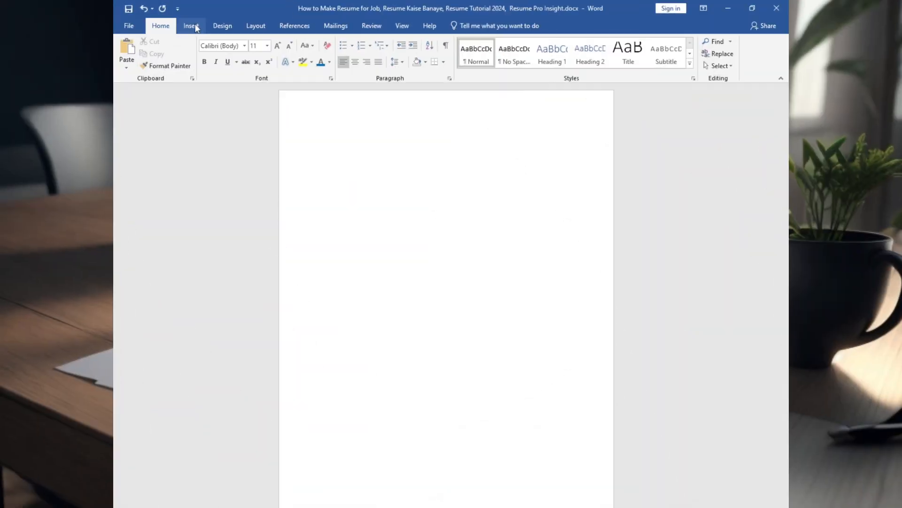
Draw a text box about 1.74" high and 4.27" wide in the upper right part of the page
left_click(198, 28)
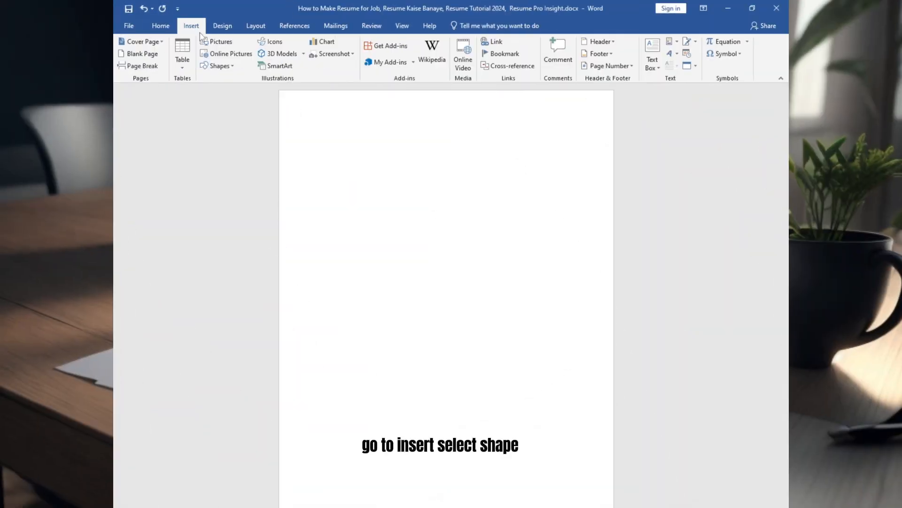
left_click(221, 67)
left_click(205, 91)
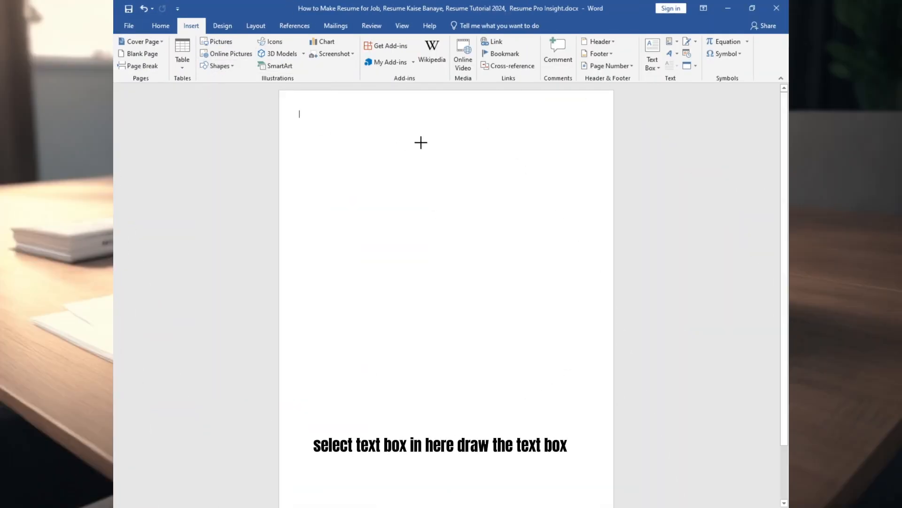
left_click_drag(571, 160, 596, 173)
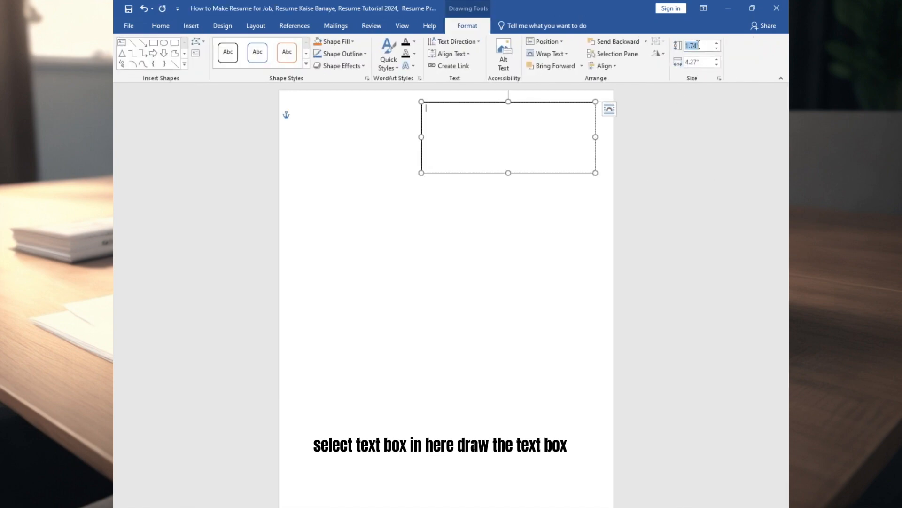
Resize the text box to 1.27" high by 5.58" wide and move it within the page's upper right margins
type("1")
type("5.58")
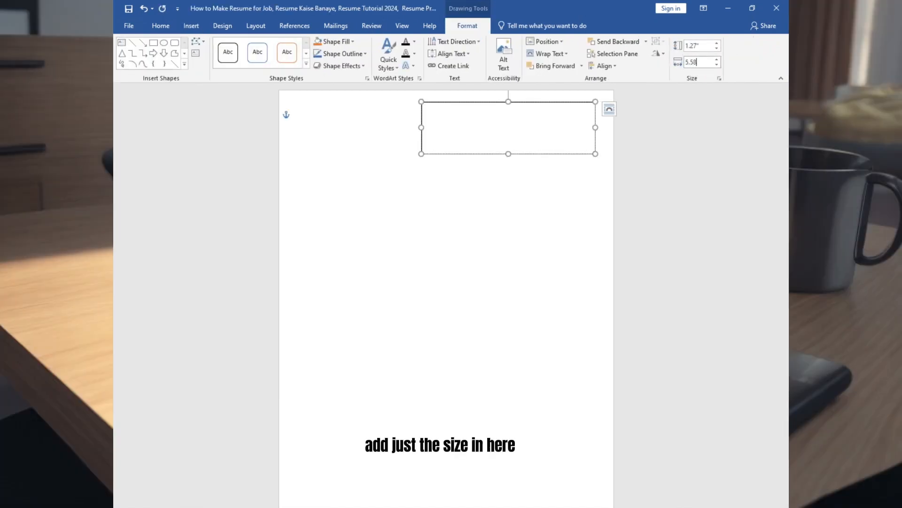
key("Return")
left_click_drag(467, 106, 409, 116)
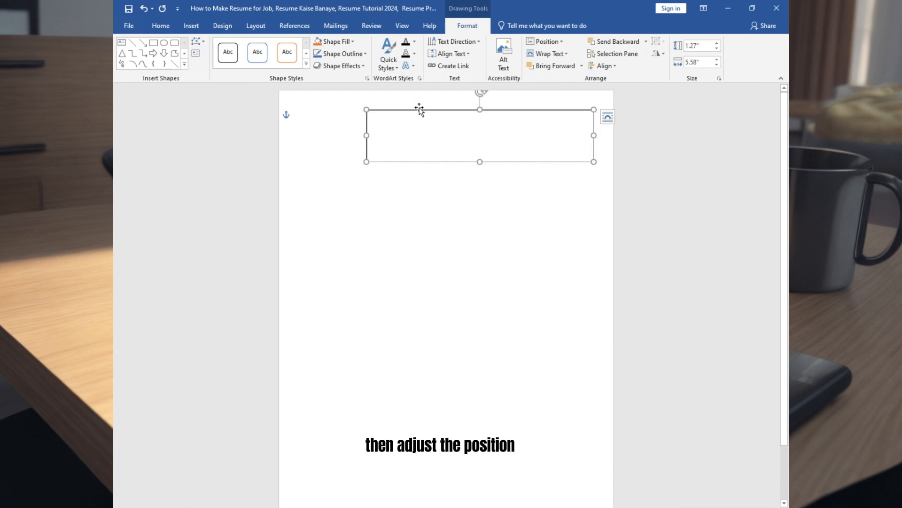
Remove the fill and the outline from the header text box
left_click(351, 42)
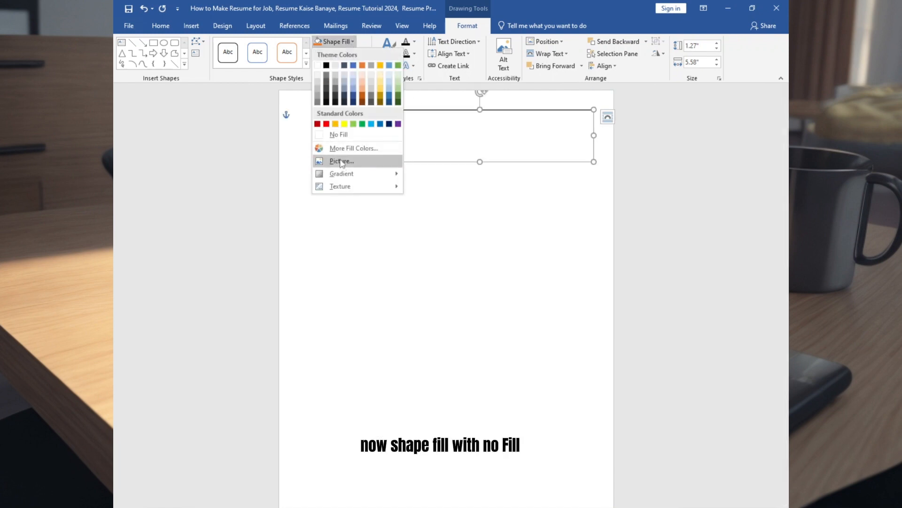
left_click(338, 134)
left_click(339, 53)
left_click(340, 144)
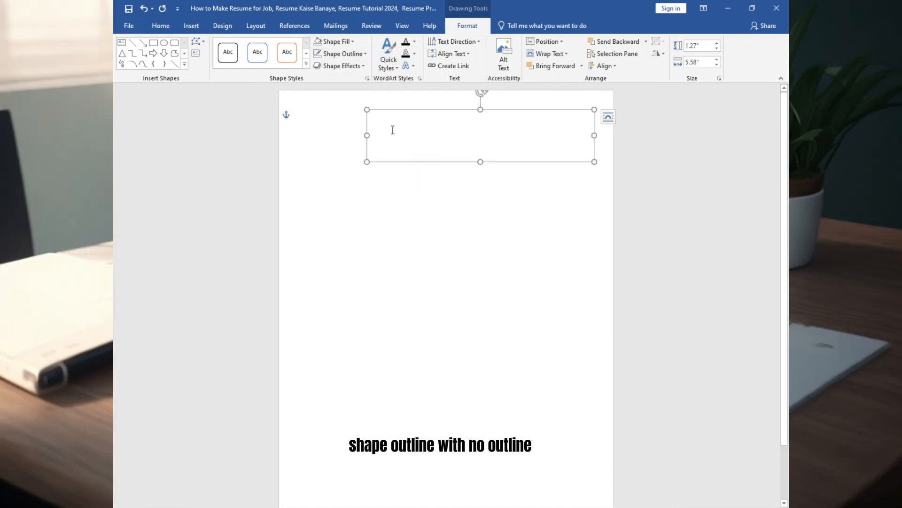
Enter "Resume Pro Insight" in the text box and format it bold at 20 pt
type("Resume Pro Insight")
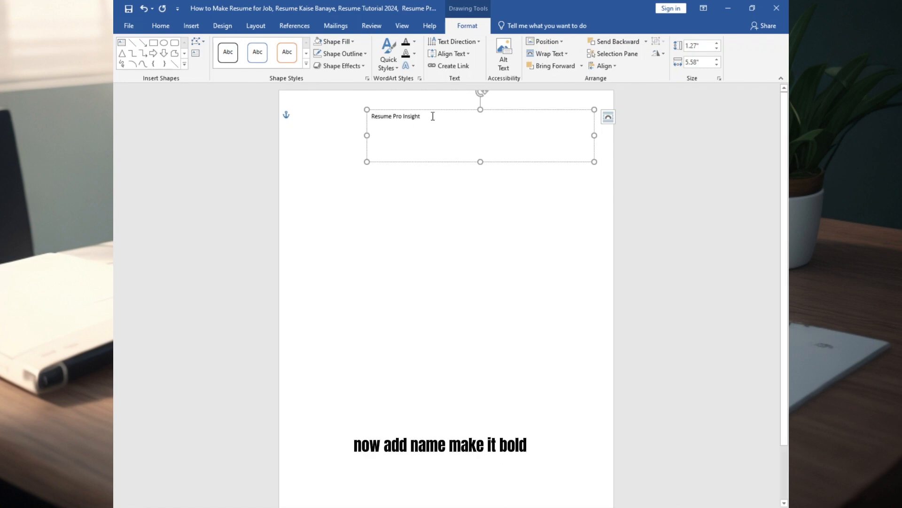
key("ctrl+a")
left_click(161, 25)
left_click(267, 46)
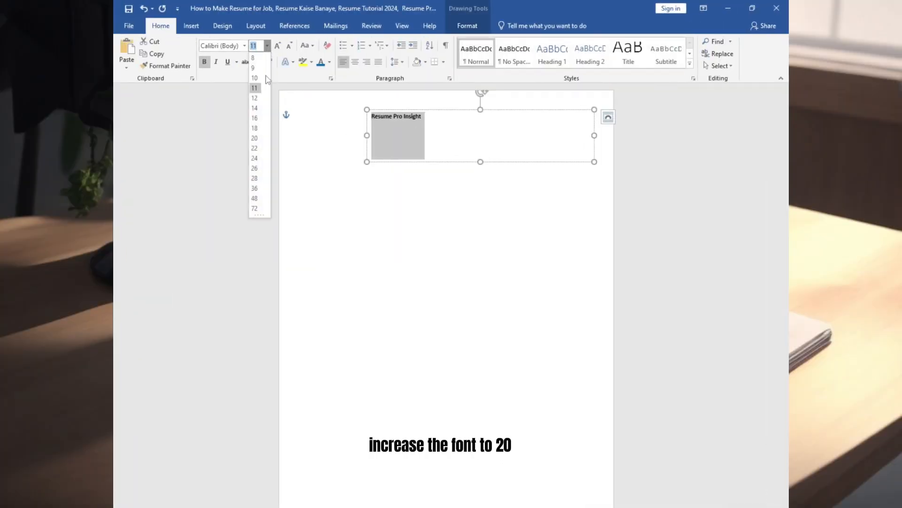
left_click(260, 140)
Color the words "Resume Pro" in the heading blue
left_click(426, 119)
left_click_drag(425, 118, 371, 158)
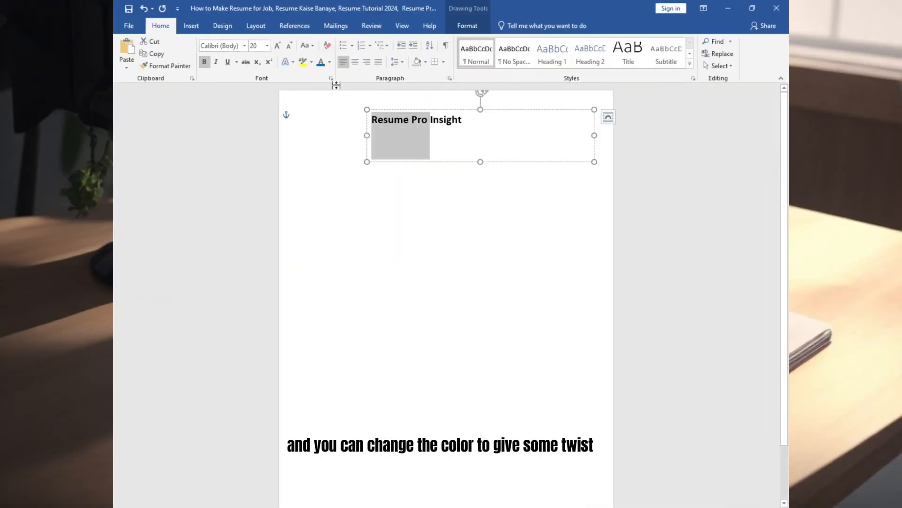
left_click(329, 62)
left_click(383, 157)
Add an 11 pt Lorem ipsum summary paragraph below the heading and fit the text box height to it
left_click(489, 136)
left_click(267, 45)
left_click(255, 89)
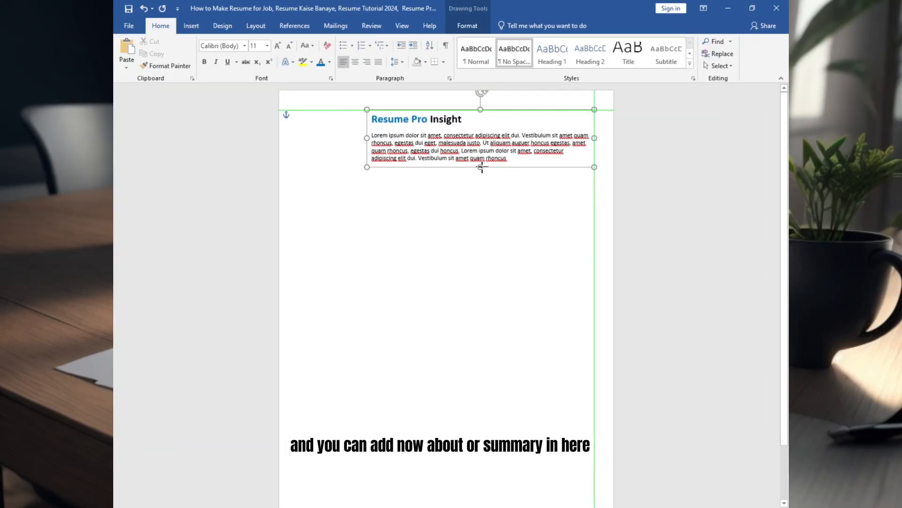
Insert the portrait picture on the page and set its text wrapping to In Front of Text
left_click(300, 114)
left_click(191, 25)
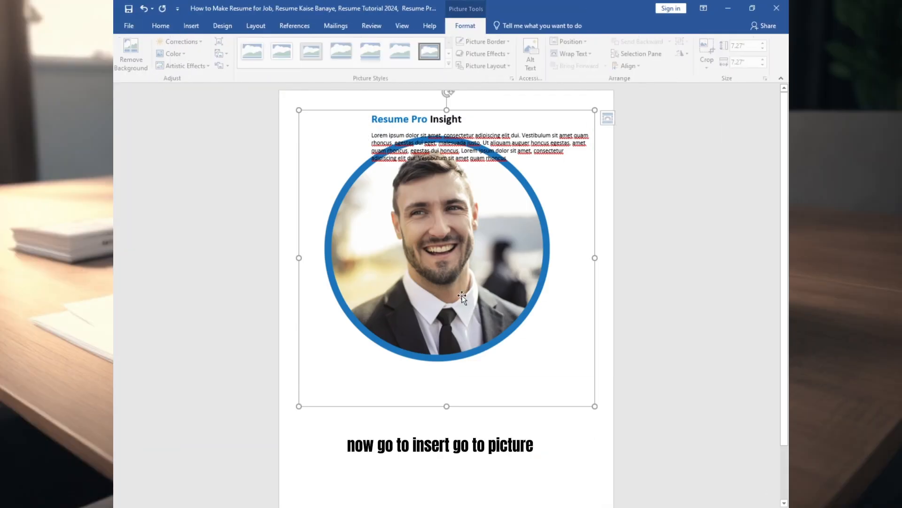
right_click(455, 256)
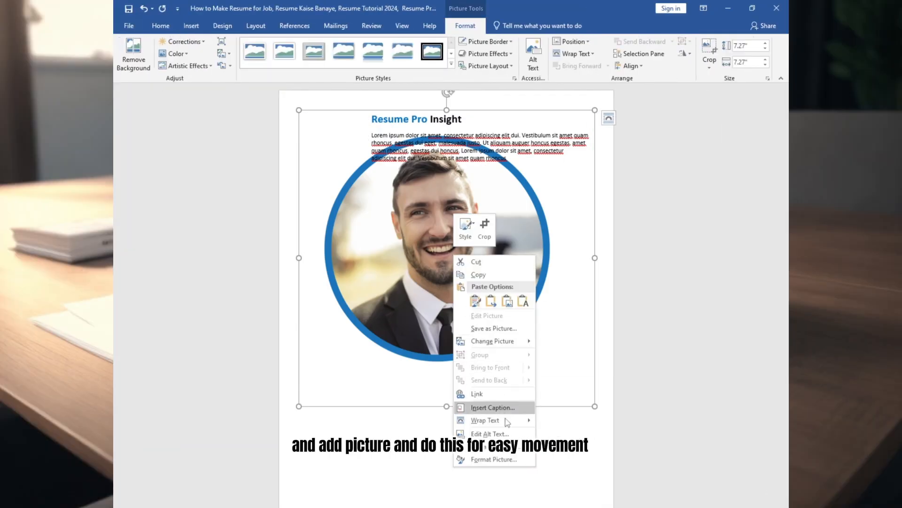
mouse_move(488, 420)
left_click(574, 421)
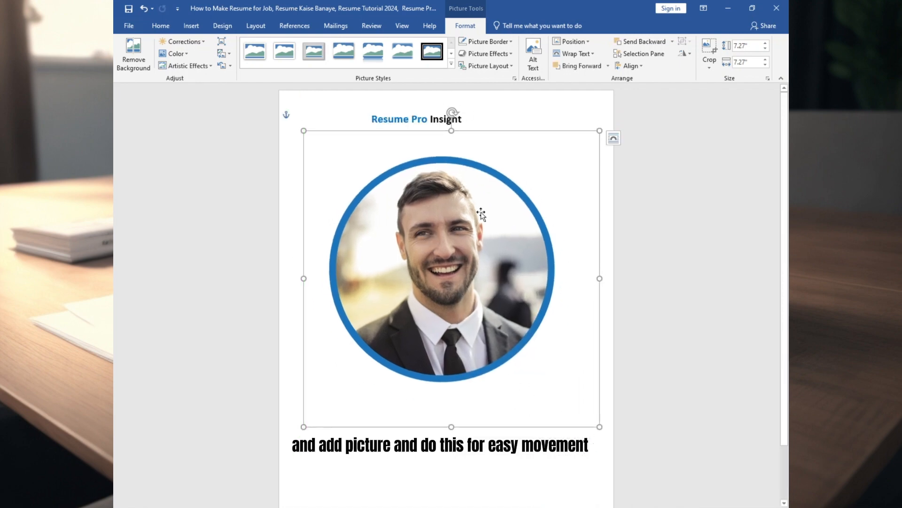
Crop all four sides of the portrait picture to the edges of the blue ring
left_click(710, 71)
left_click(728, 81)
left_click_drag(451, 131, 450, 156)
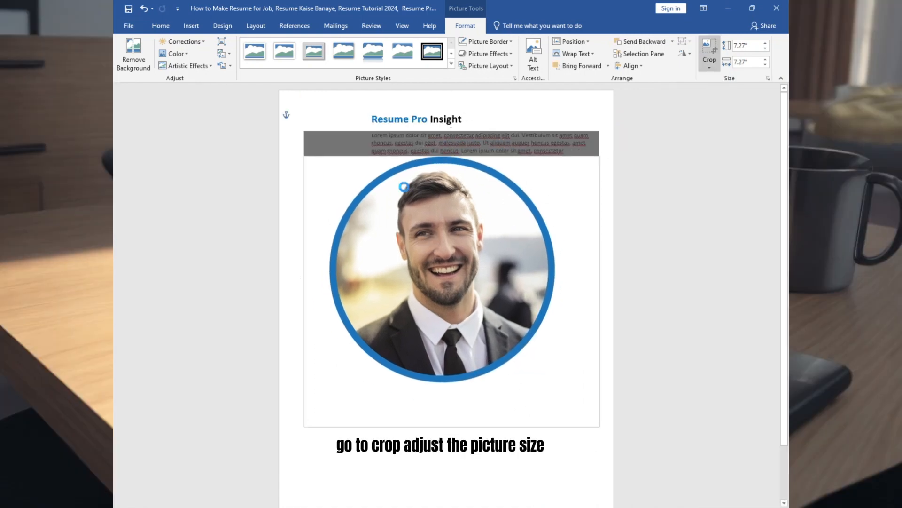
left_click_drag(304, 290, 328, 288)
left_click_drag(463, 427, 459, 381)
left_click_drag(599, 268, 555, 266)
Crop the portrait picture to the circular flowchart connector shape
left_click(710, 62)
mouse_move(736, 92)
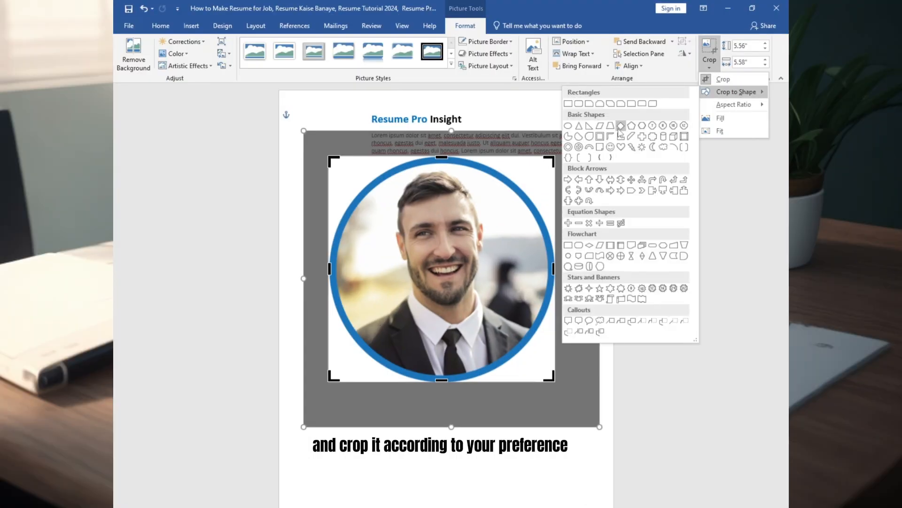
left_click(569, 256)
Shrink the portrait and place it to the left of the heading, aligned with the header text box
left_click_drag(555, 381, 339, 142)
left_click(391, 193)
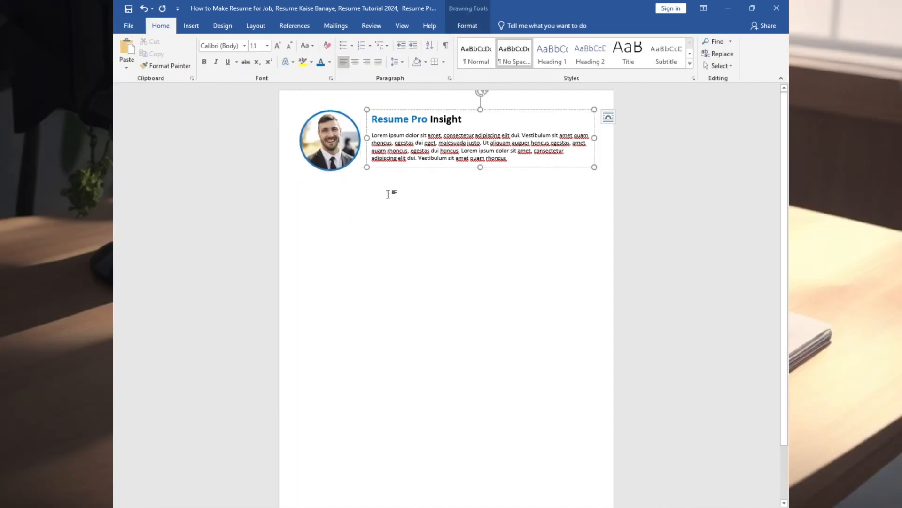
left_click(339, 141)
left_click_drag(362, 171, 354, 164)
left_click_drag(338, 137, 336, 136)
left_click(435, 196)
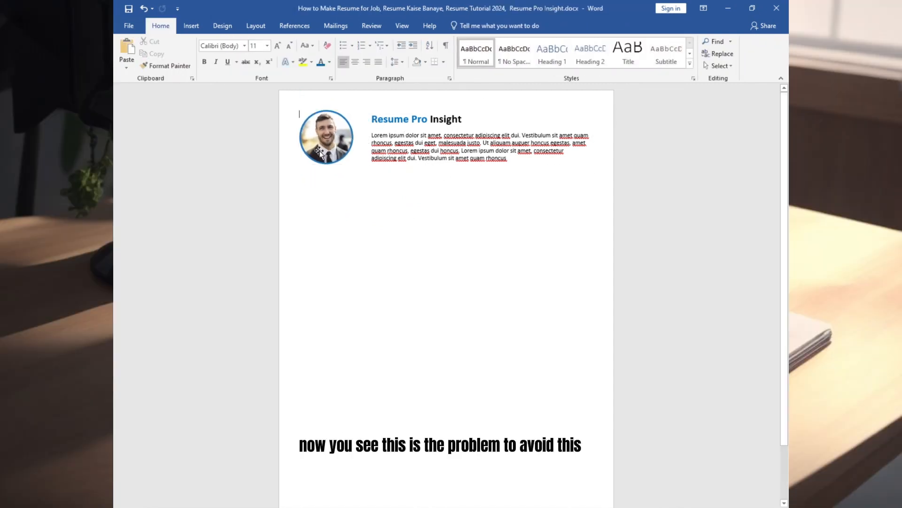
Add eight blank lines at the start of the document body
key("Return")
key("Return")
key("Return")
key("Return")
key("Return")
key("Return")
key("Return")
key("Return")
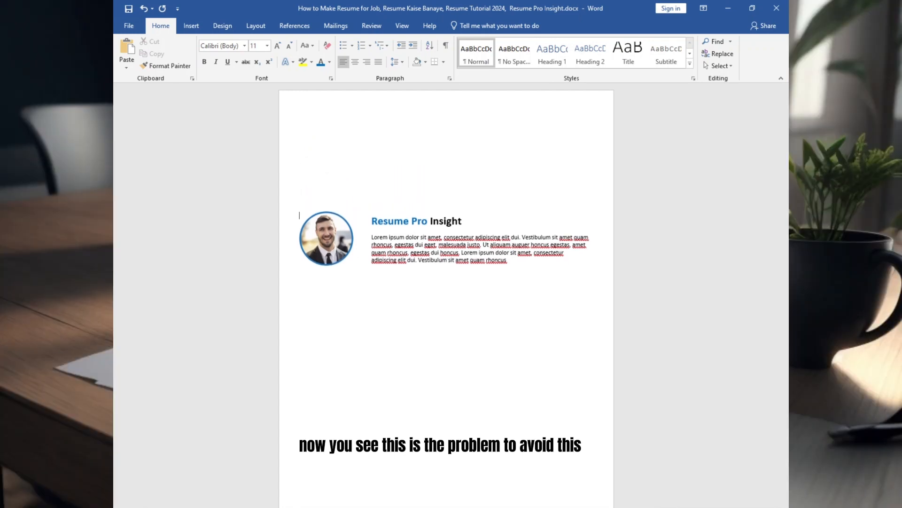
Move the portrait and the header text box back up to the top of the page, aligned with each other
left_click_drag(326, 237, 327, 135)
left_click_drag(406, 213, 407, 111)
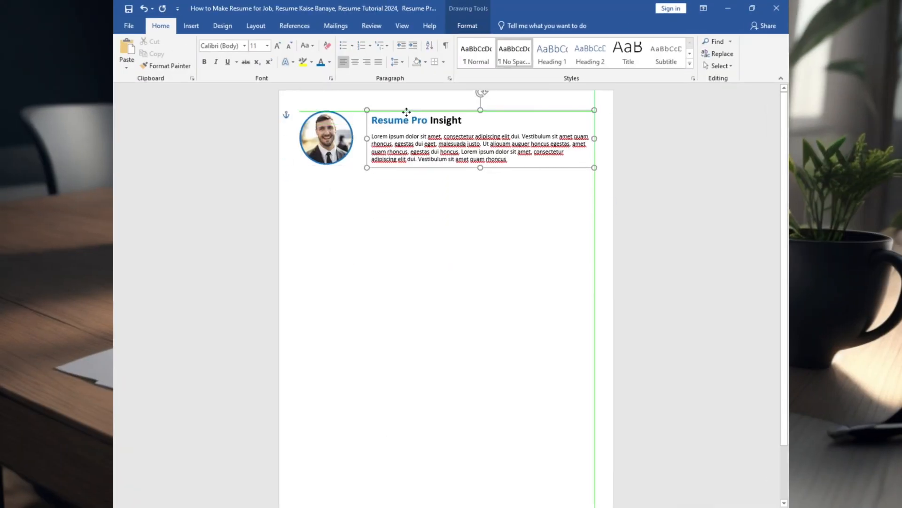
left_click(329, 135)
left_click(419, 110)
Fill the page below the header with blank lines
left_click(305, 176)
key("Return")
key("Return")
key("Return")
key("Return")
key("Return")
key("Return")
key("Return")
key("Return")
key("Return")
key("Return")
key("Return")
key("Return")
key("Return")
key("Return")
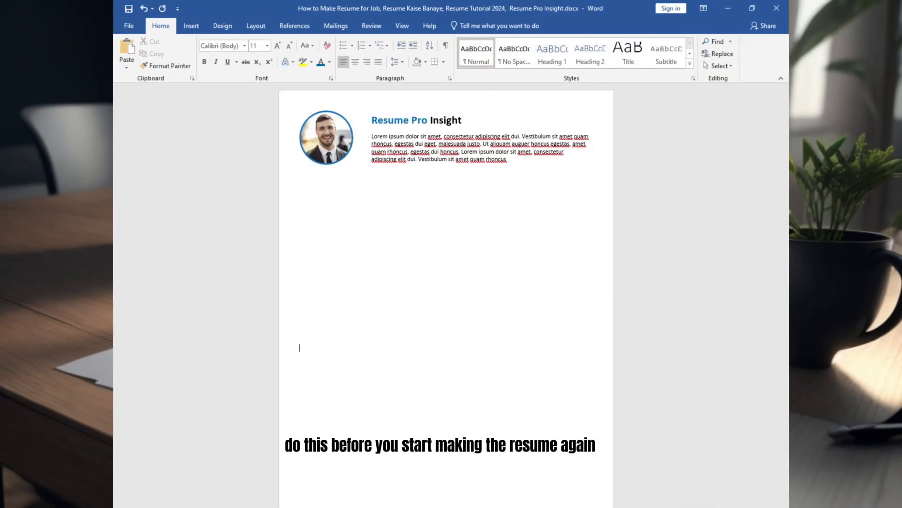
key("Return")
key("Return")
key("Return")
key("Return")
key("Return")
key("Return")
key("Return")
key("Return")
key("Return")
key("Return")
key("Return")
key("Return")
key("Return")
key("Return")
key("Return")
key("Return")
key("Return")
key("Return")
scroll(305, 176, "up", 5)
Draw a text box about 0.26" high and 7.71" wide across the page just below the header
left_click(305, 177)
left_click(191, 27)
left_click(221, 66)
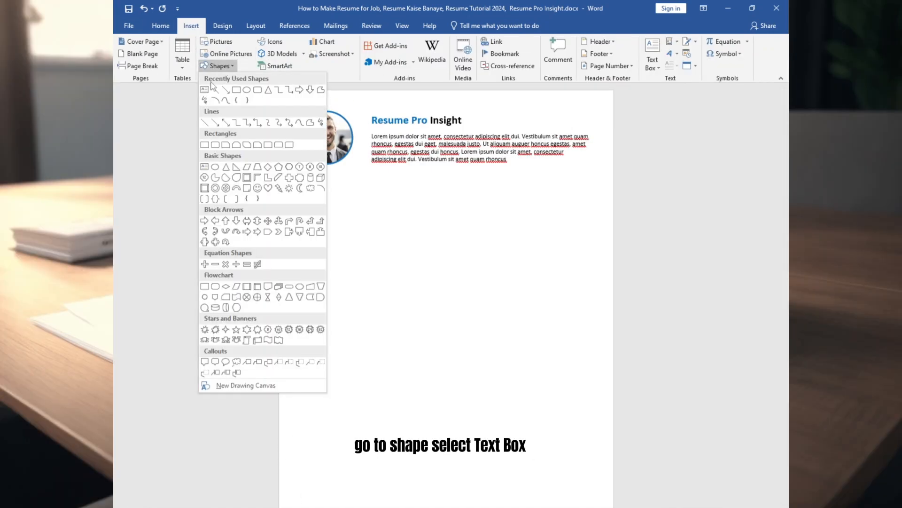
left_click(207, 90)
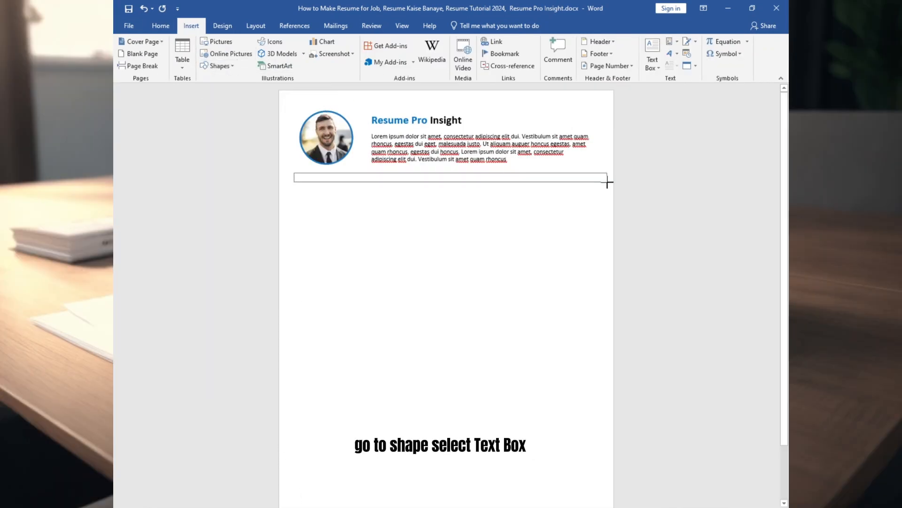
left_click_drag(607, 183, 608, 184)
Remove the narrow text box's fill and outline and paste the contact line with location, phone, e-mail, LinkedIn and website/Portfolio entries
left_click(336, 41)
left_click(335, 134)
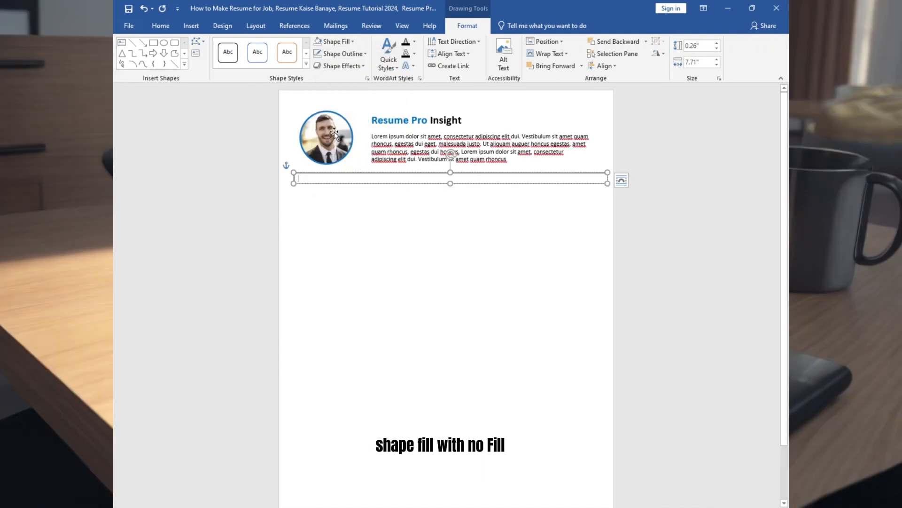
left_click(339, 54)
left_click(345, 145)
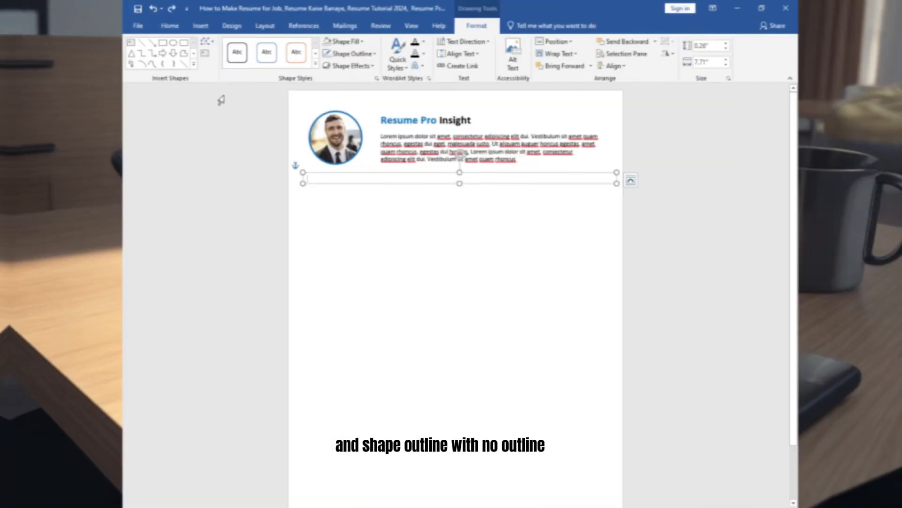
key("ctrl+v")
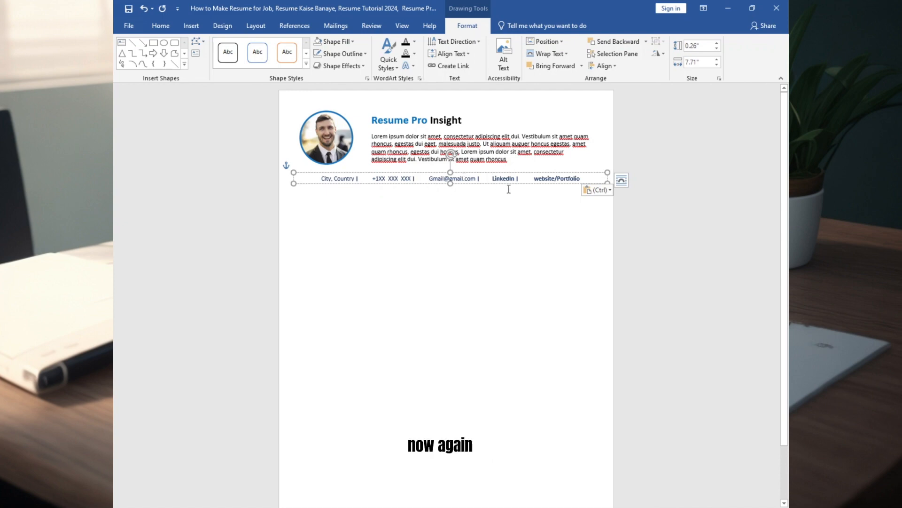
Insert LinkedIn, Gmail, website, location and phone icons below the contact line, each sized 0.2" by 0.2"
left_click(321, 193)
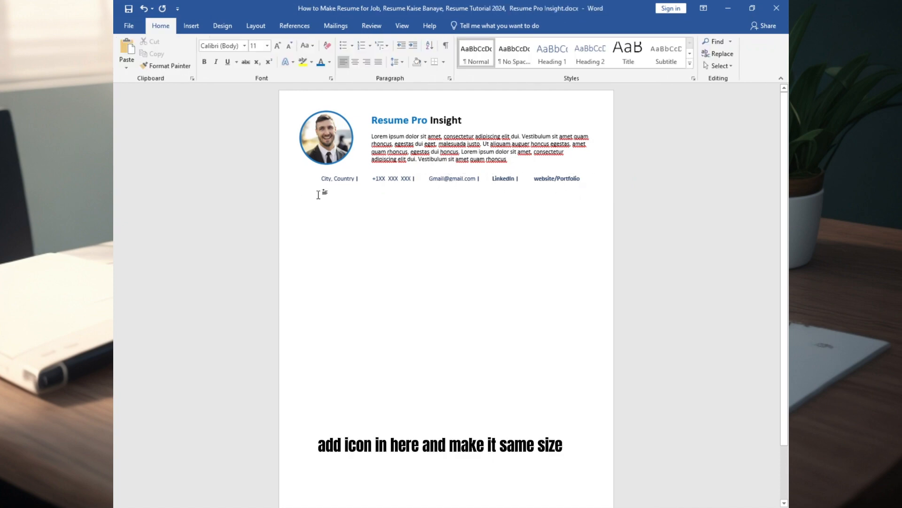
left_click(191, 26)
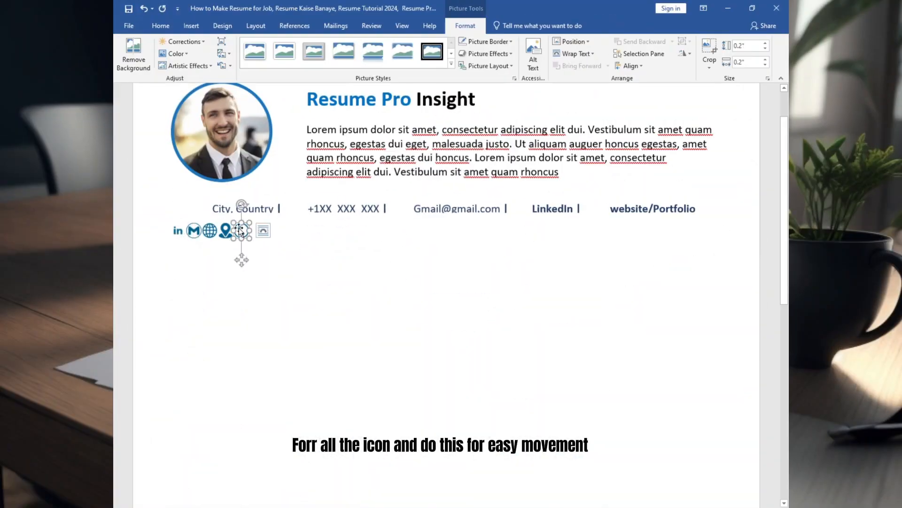
Set the text wrapping of the contact icons to In Front of Text
right_click(240, 229)
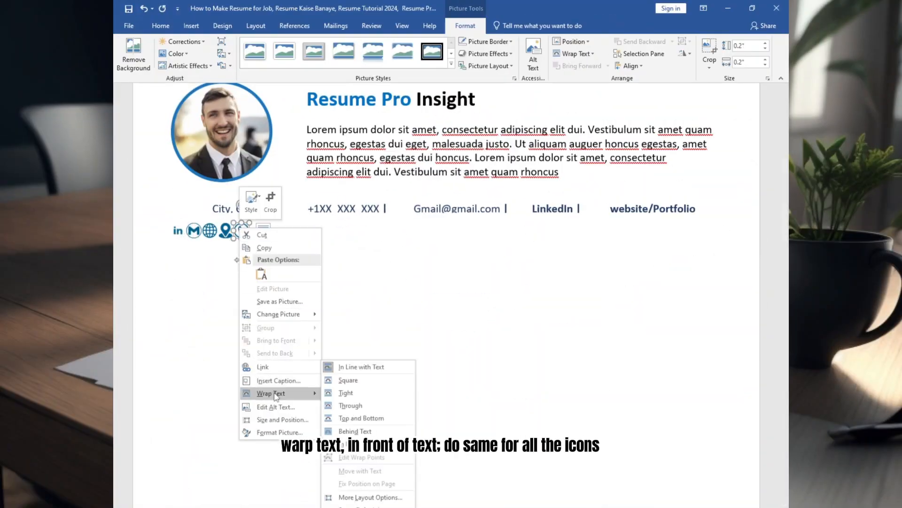
left_click(356, 443)
right_click(220, 230)
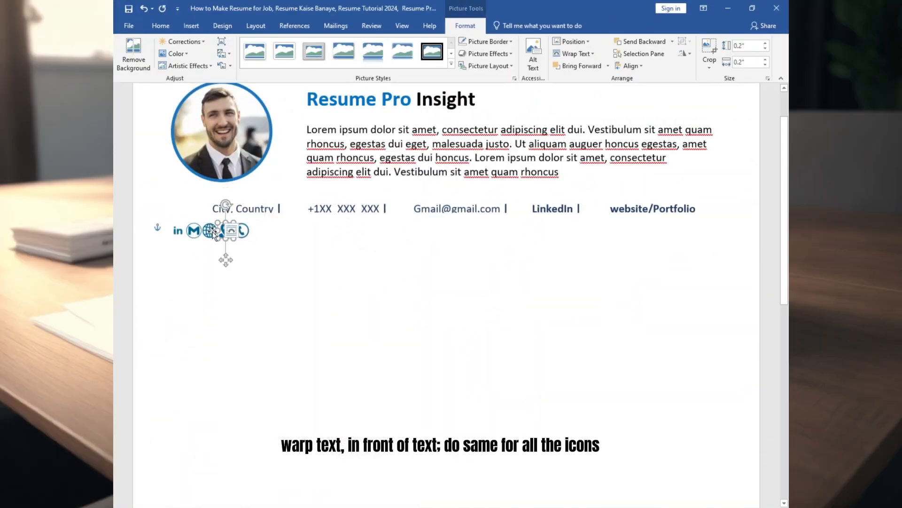
right_click(193, 227)
mouse_move(257, 392)
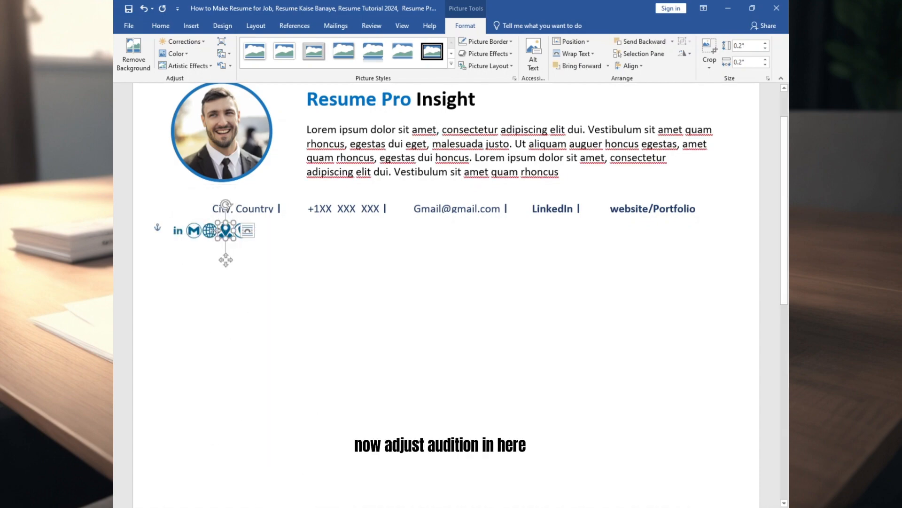
Position the location, phone, Gmail, LinkedIn and website icons in front of their matching entries in the contact line
left_click_drag(226, 258, 194, 203)
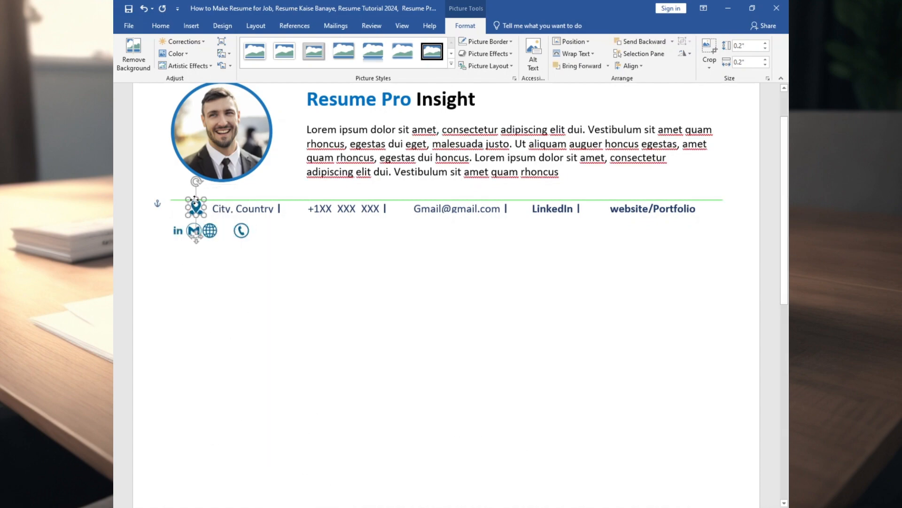
left_click_drag(241, 230, 295, 207)
left_click_drag(210, 230, 397, 207)
left_click_drag(178, 230, 517, 207)
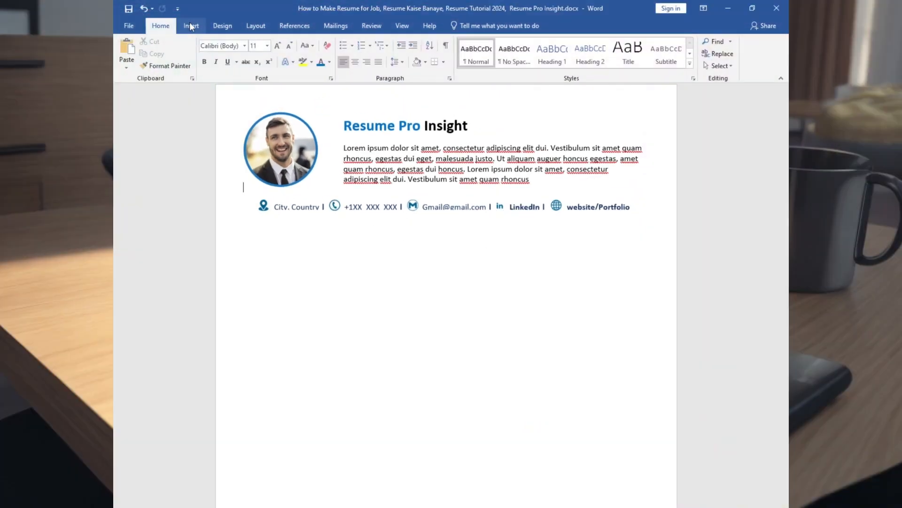
Draw a horizontal line 8.25" long across the full page width between the header and the contact line
left_click(192, 25)
left_click(217, 65)
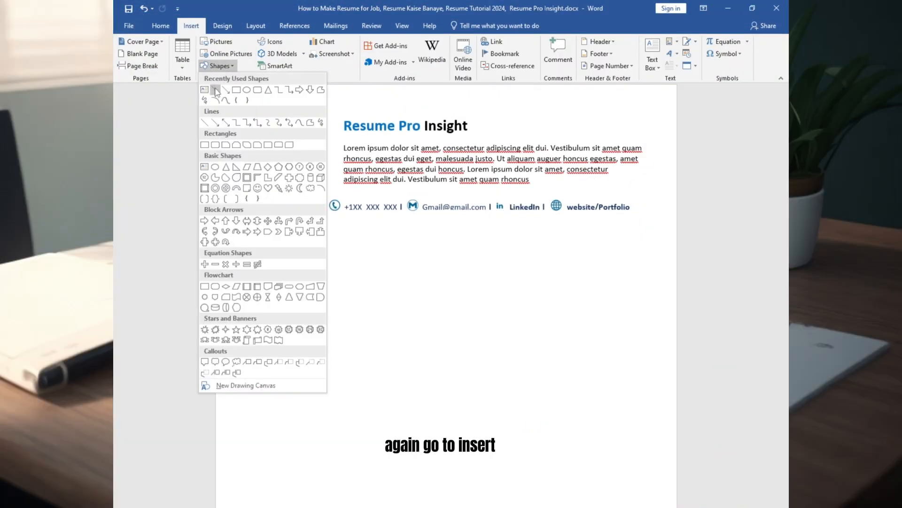
left_click(216, 90)
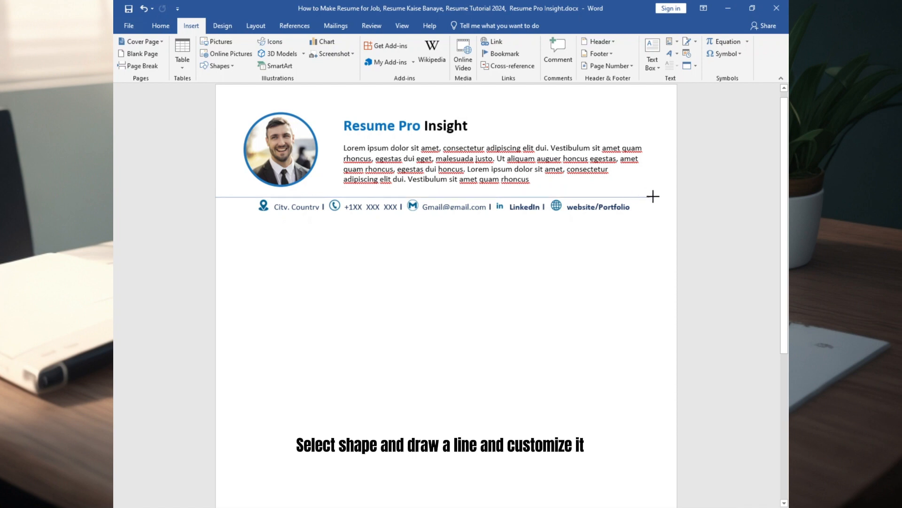
left_click_drag(676, 197, 676, 196)
Set the line's outline colour to standard Blue and its weight to 1½ pt
left_click(354, 55)
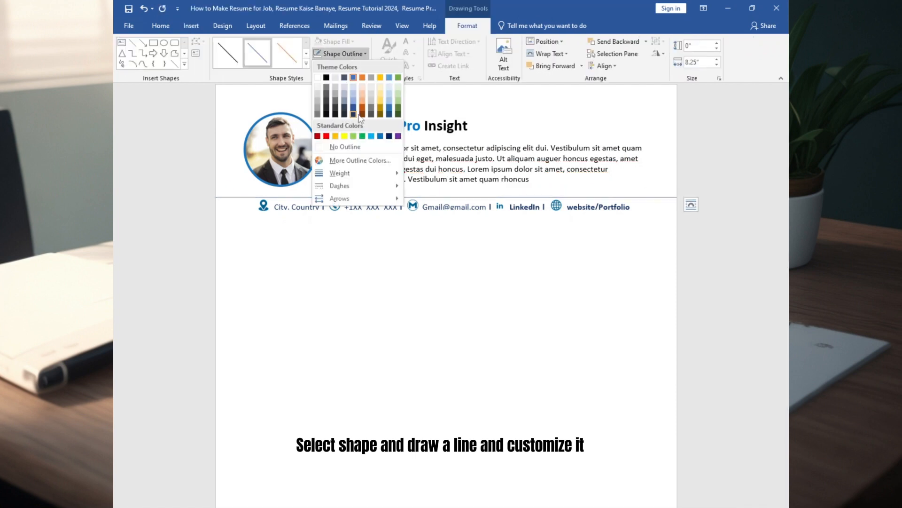
left_click(380, 136)
left_click(343, 54)
mouse_move(339, 173)
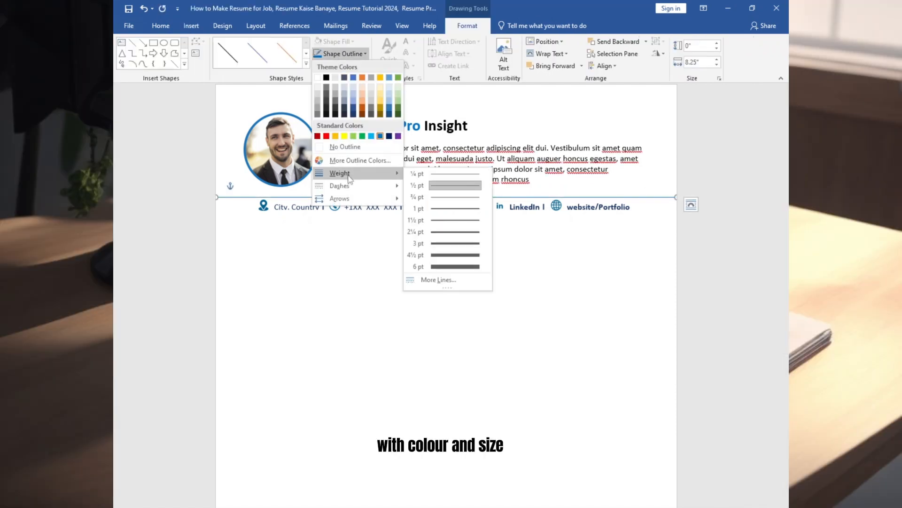
left_click(453, 220)
Duplicate the blue line and place the copy just below the contact line
key("ctrl+c")
key("ctrl+v")
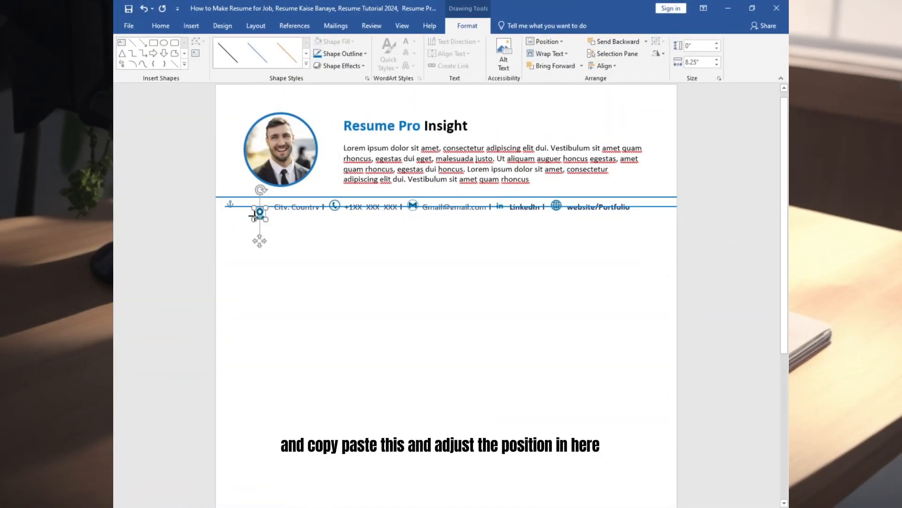
key("ctrl+z")
left_click_drag(241, 215, 240, 215)
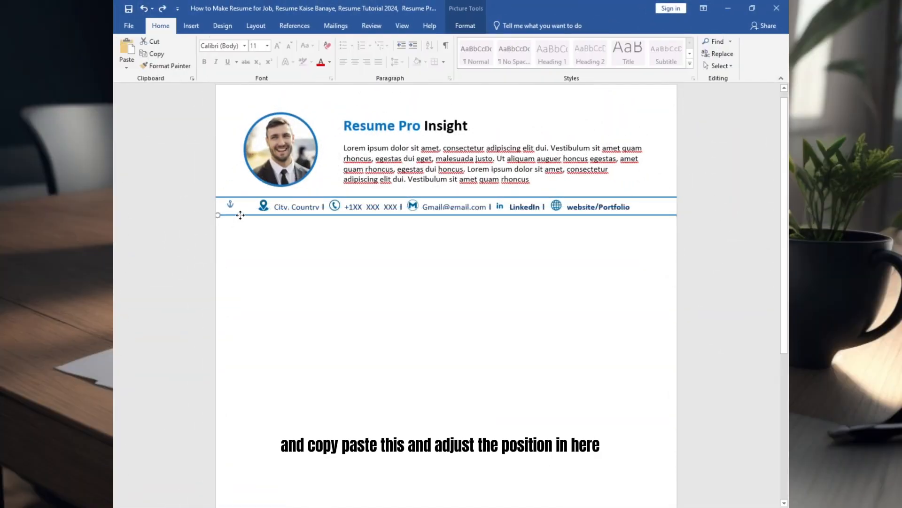
left_click_drag(335, 202, 335, 202)
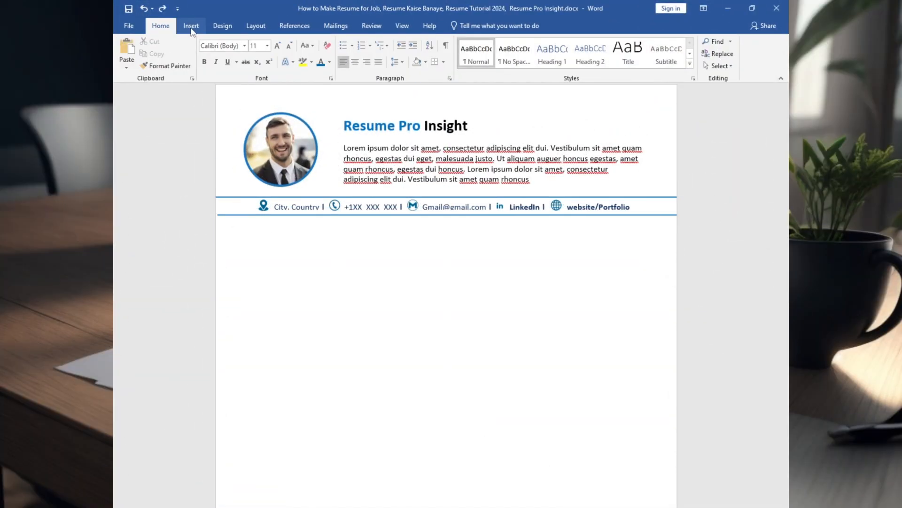
Draw a text box for the page's left column below the contact line, sized 8.97" high and 2.24" wide
left_click(192, 26)
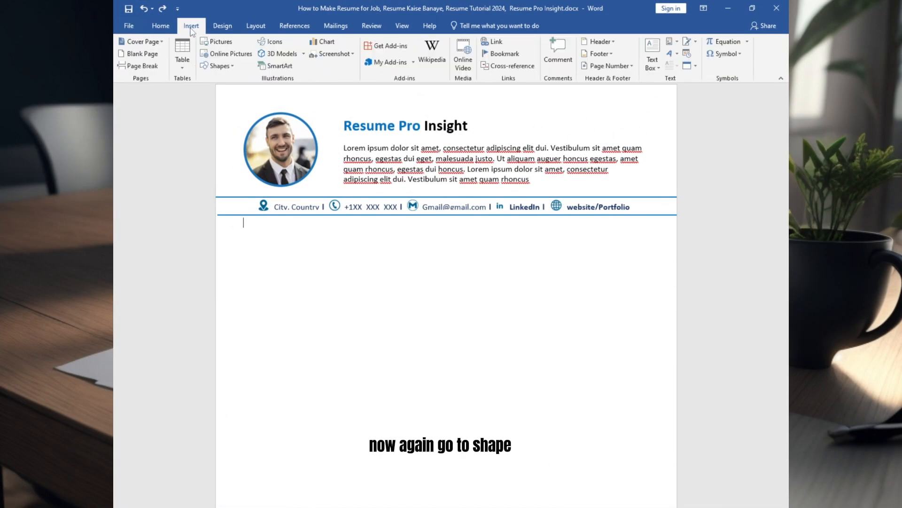
left_click(220, 65)
left_click(204, 90)
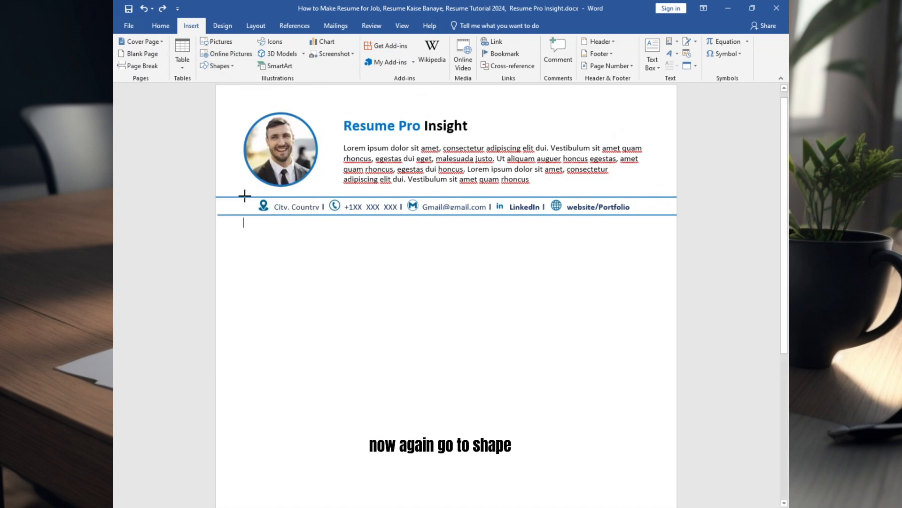
left_click_drag(244, 220, 343, 507)
left_click(699, 46)
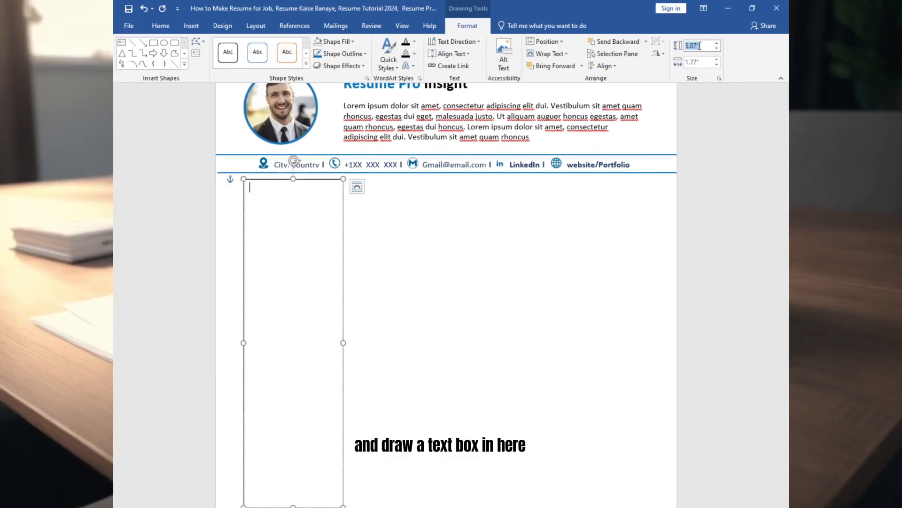
left_click(701, 62)
type("2.24")
key("Return")
Fill the left column text box with light gray and remove its outline
left_click(336, 41)
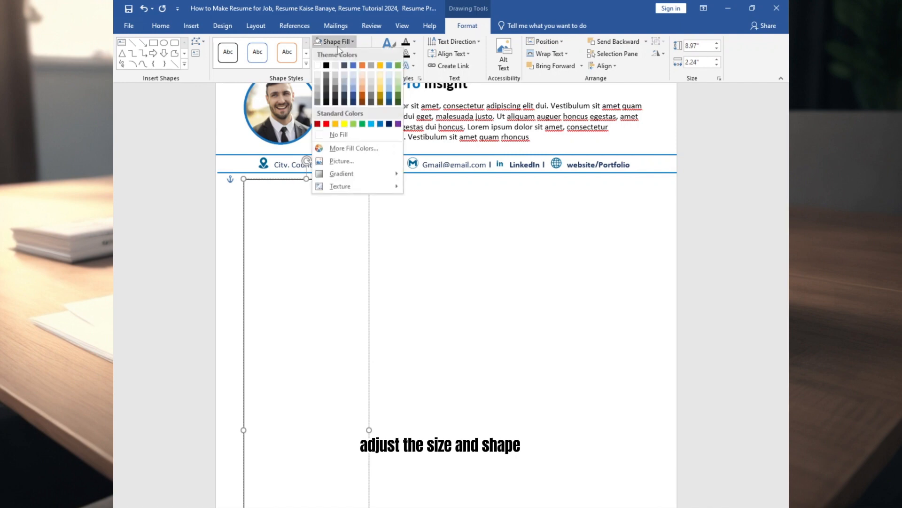
left_click(318, 79)
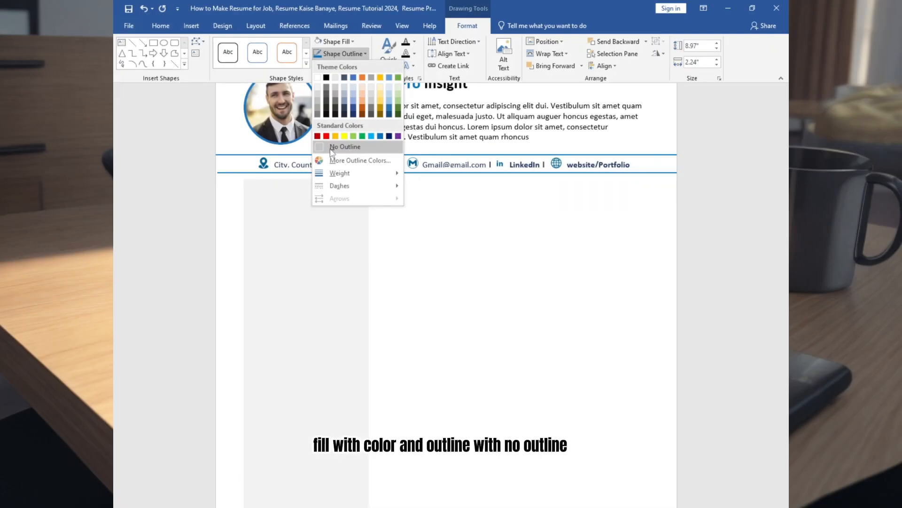
left_click(341, 202)
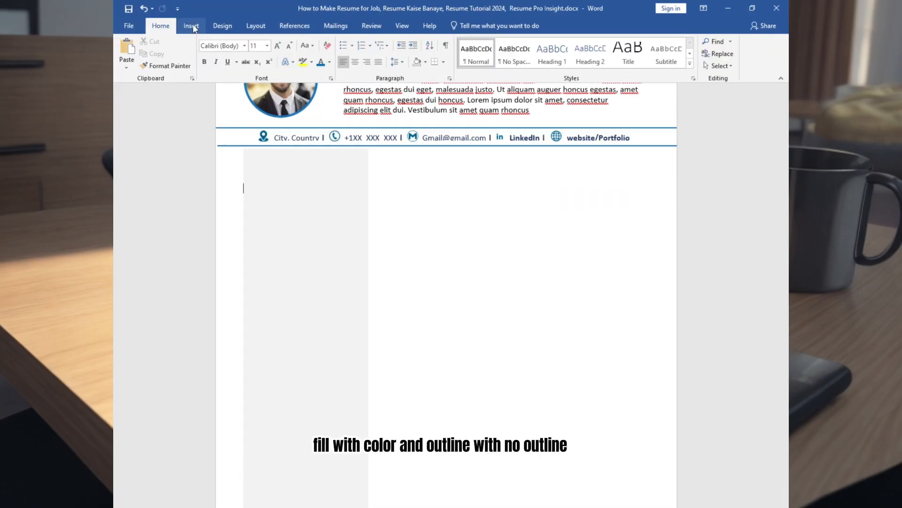
Draw a text box about 4.14" high and 5" wide beside the gray column, directly below the contact line
left_click(192, 27)
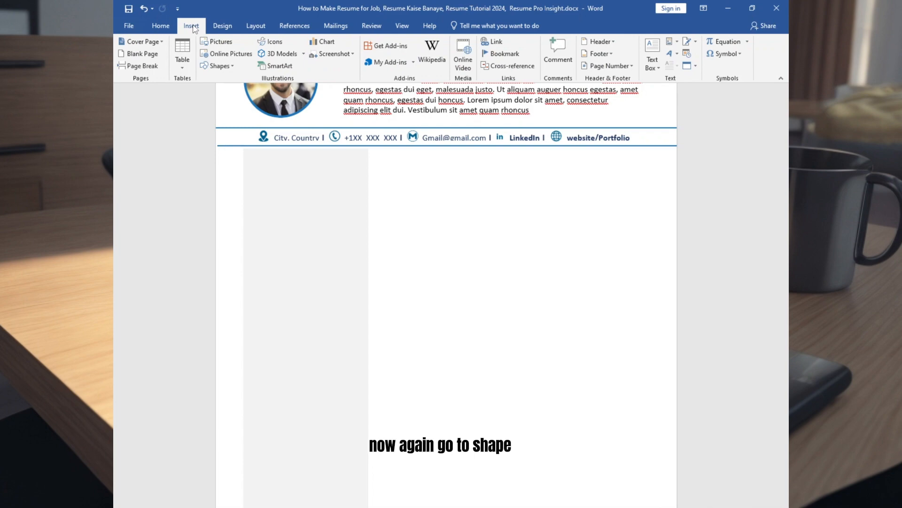
left_click(220, 67)
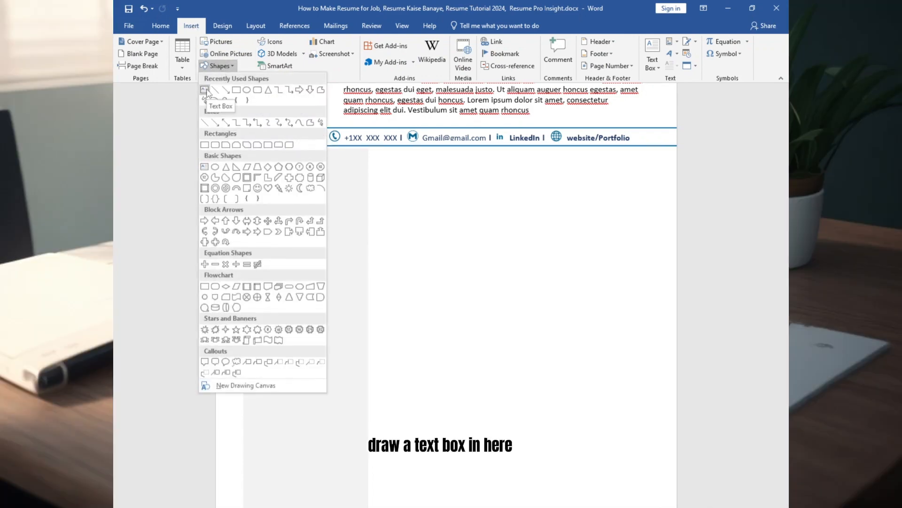
left_click(205, 89)
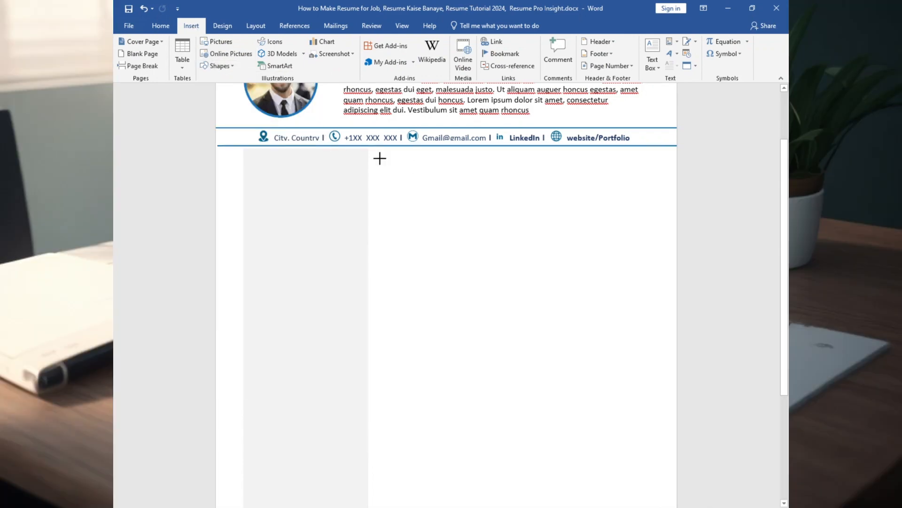
left_click_drag(600, 340, 647, 381)
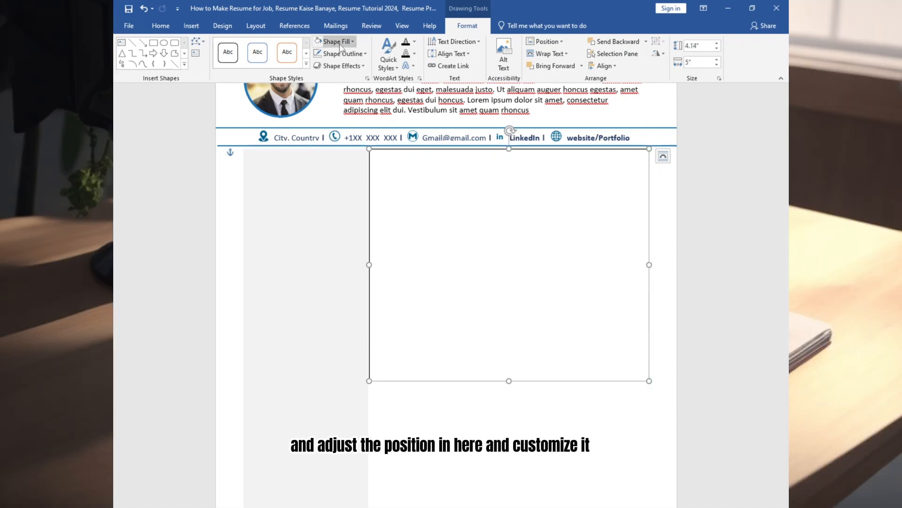
Remove the fill and outline of the wide text box beside the gray column
left_click(336, 41)
left_click(340, 133)
left_click(343, 53)
left_click(346, 146)
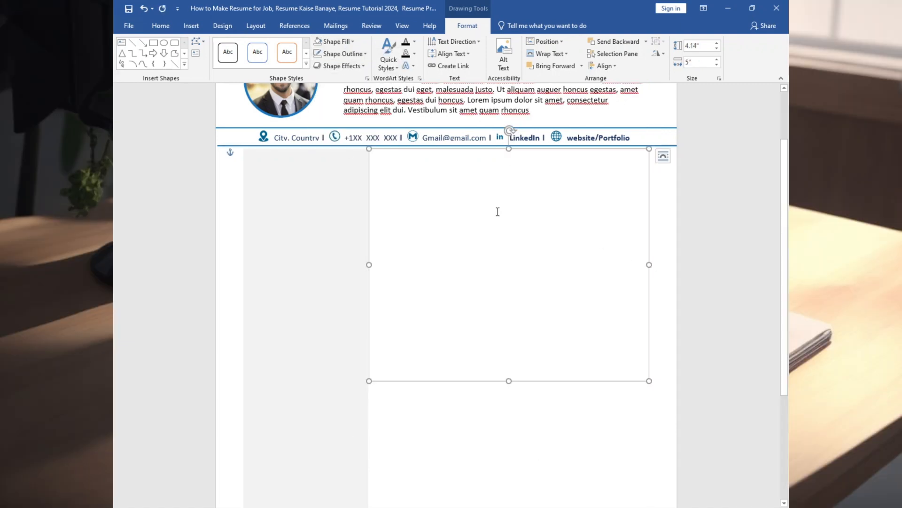
Extend the wide text box down the page to a height of about 8.77"
scroll(498, 235, "down", 4)
left_click_drag(509, 273, 509, 469)
left_click(312, 439)
scroll(389, 235, "up", 5)
Paste the Professional Experience section with two job entries and bulleted job descriptions into the wide text box
left_click(389, 207)
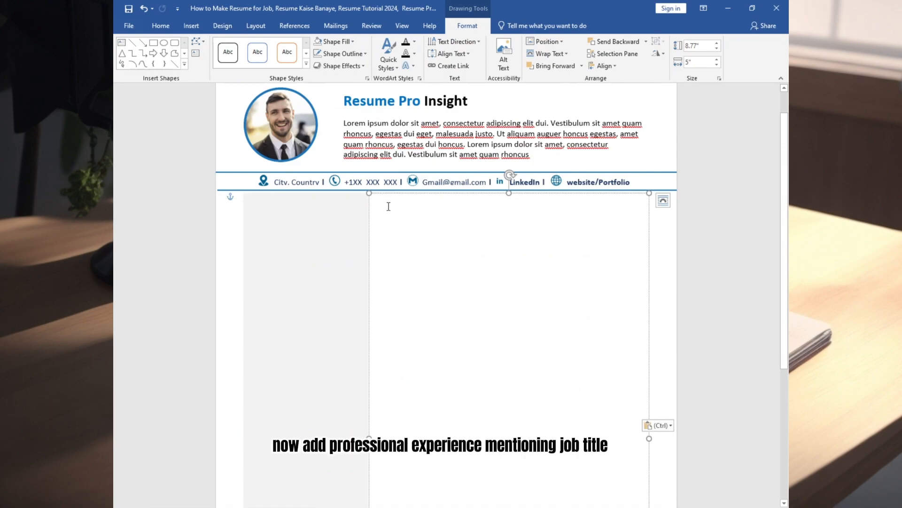
key("ctrl+v")
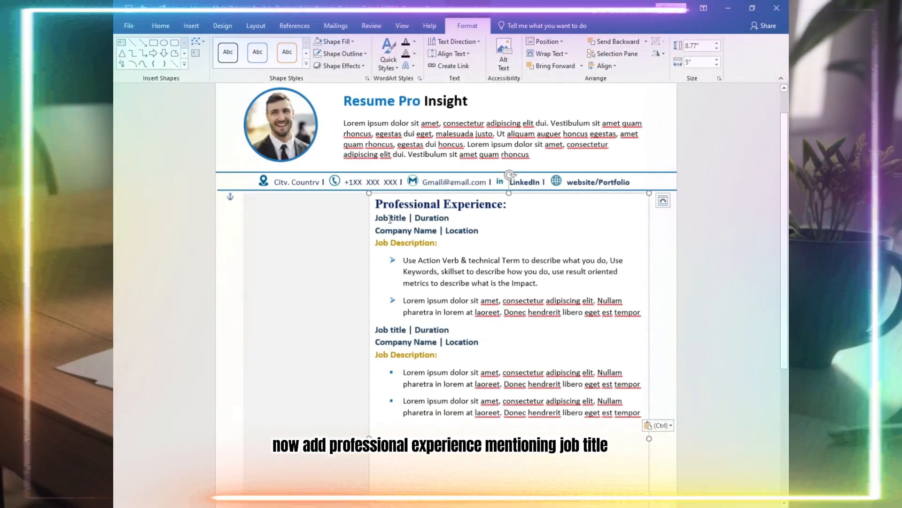
left_click_drag(376, 218, 479, 231)
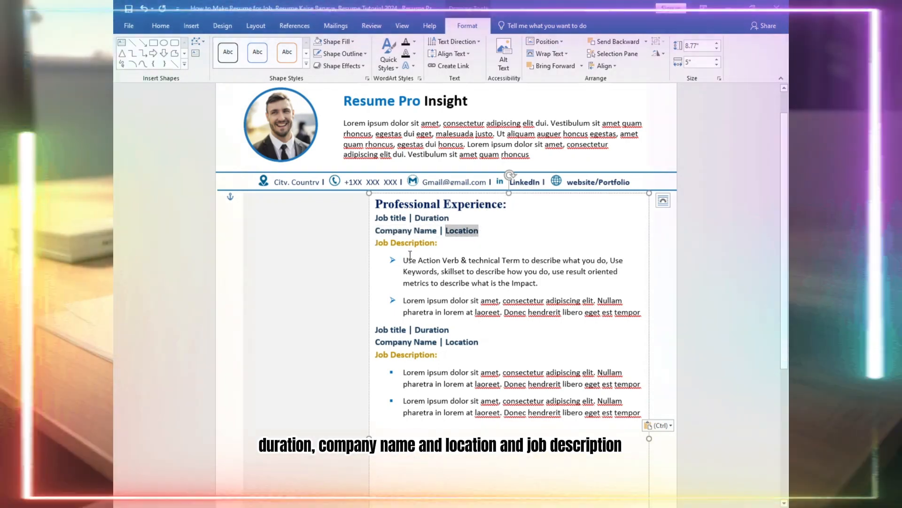
left_click_drag(404, 260, 520, 260)
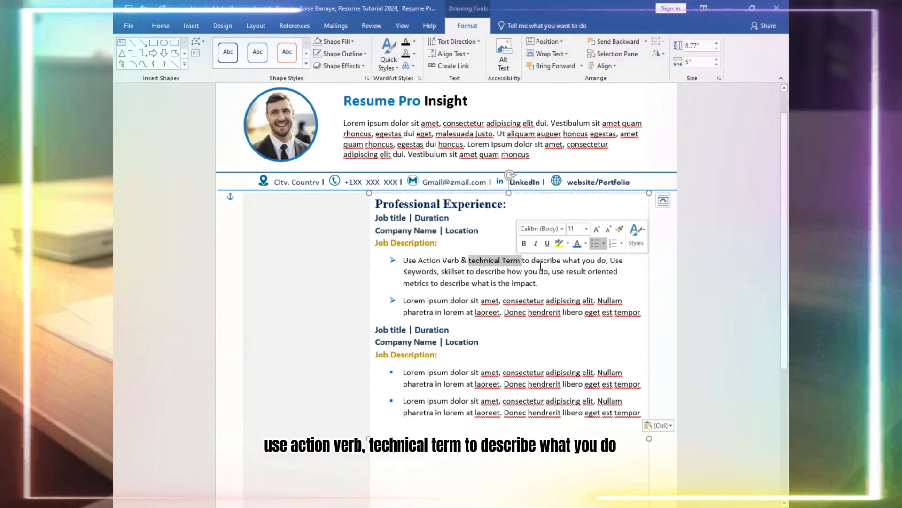
left_click_drag(582, 260, 537, 284)
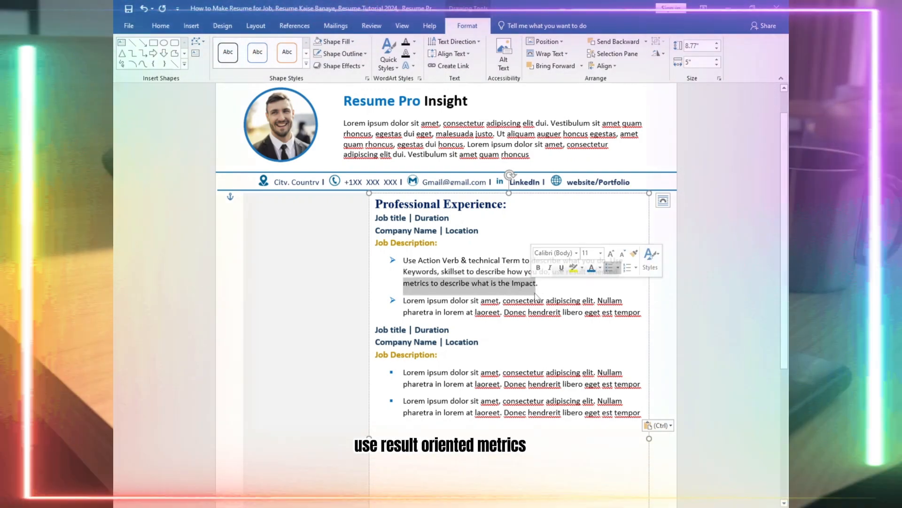
Paste the Professional Skills heading and its bulleted list of ten Skill Name entries into the gray column
scroll(254, 188, "down", 2)
left_click(254, 151)
key("ctrl+v")
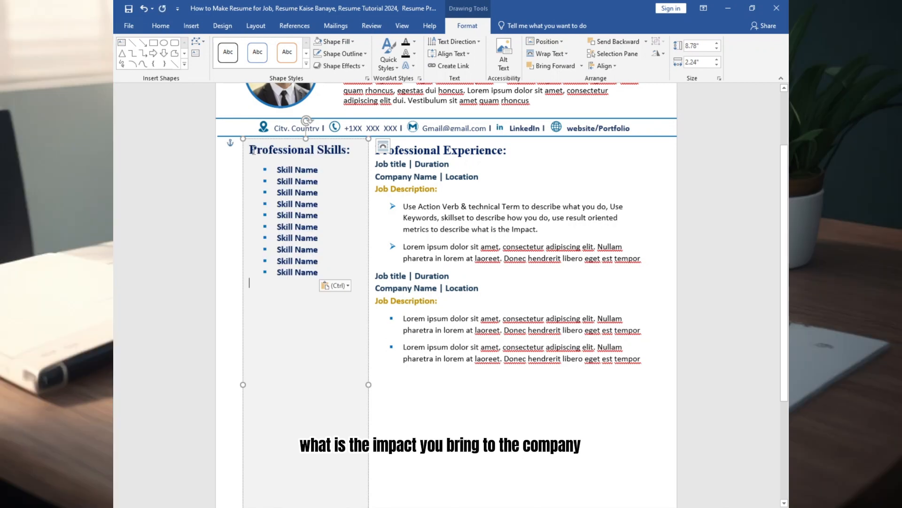
scroll(269, 149, "up", 2)
Examine the font, size and colour of the Professional Skills heading and the bullet style of its list
left_click(161, 26)
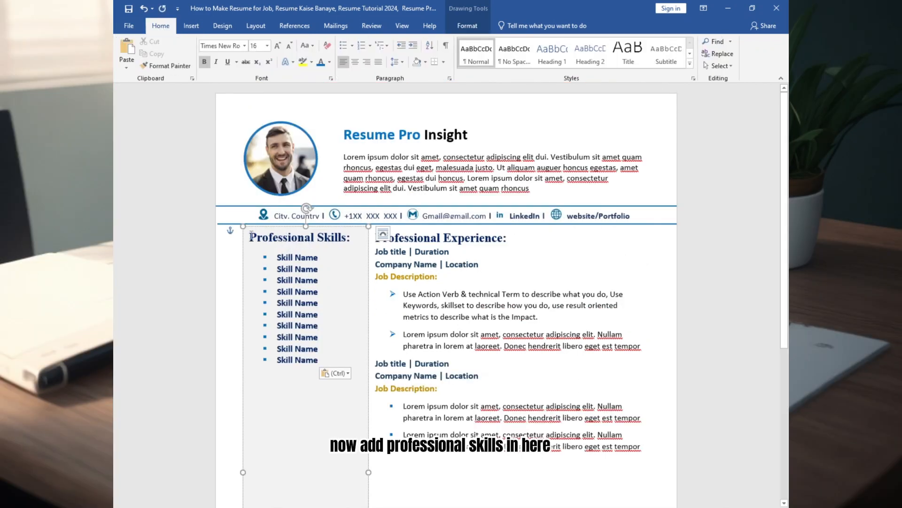
left_click(244, 45)
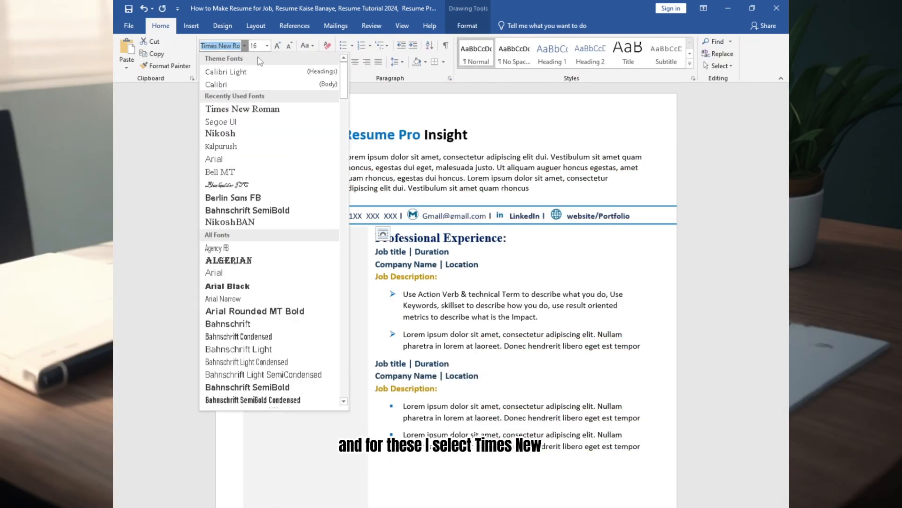
left_click(397, 190)
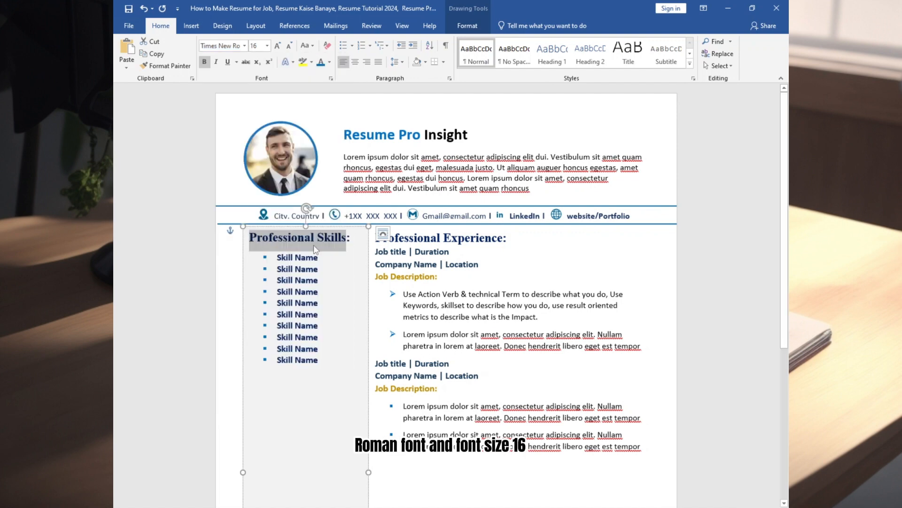
left_click(329, 62)
left_click(356, 210)
left_click_drag(277, 258, 317, 360)
left_click(266, 257)
left_click(352, 45)
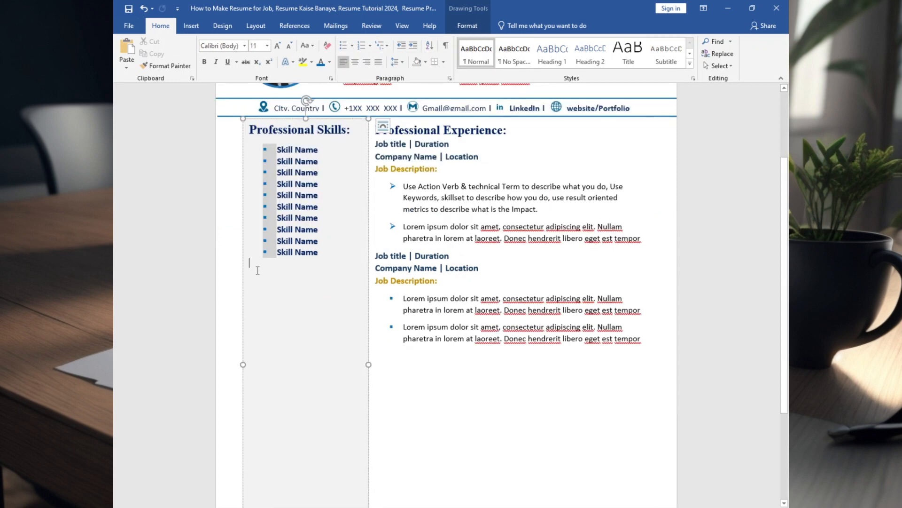
Add a Digital Skills list with five checkmarked Skill Name entries and an unbulleted Education section with two degree entries below the Professional Skills list
type("Digital Skills: Skill Name Skill Name Skill Name Skill Name Skill Name")
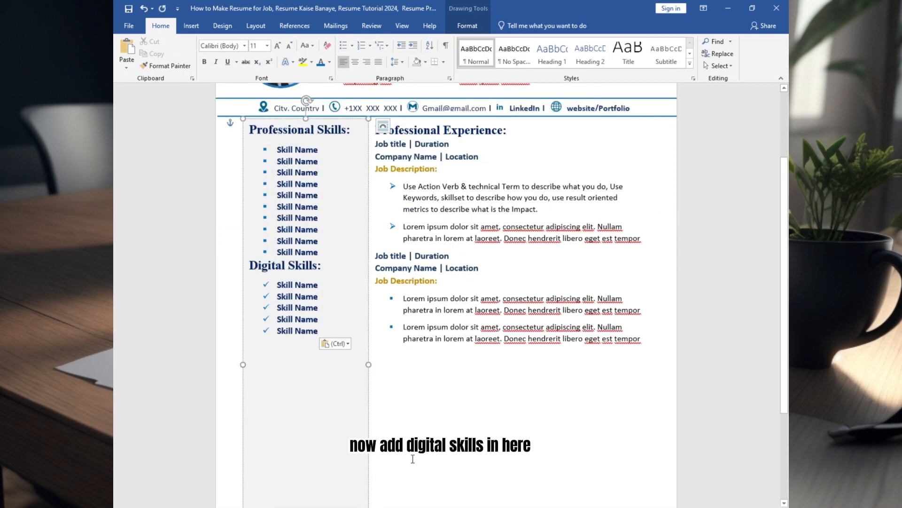
type("Education: Degree Name- Year University Name | Location CGPA (If You Want) Degree Name- Year University Name | Location CGPA (If You Want)")
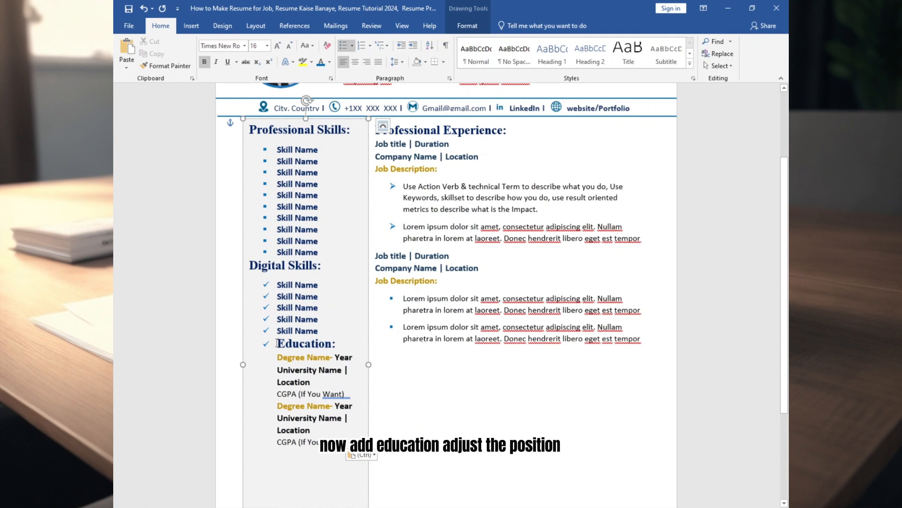
key("BackSpace")
key("BackSpace")
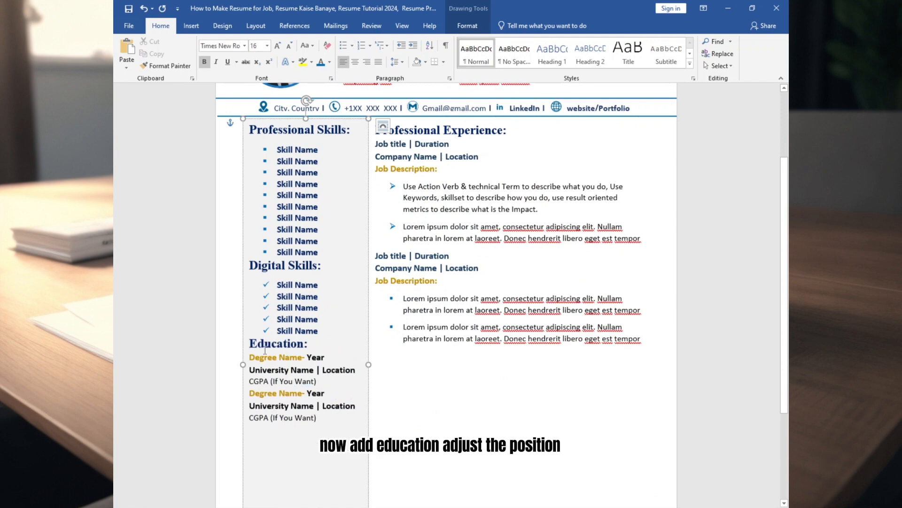
key("Return")
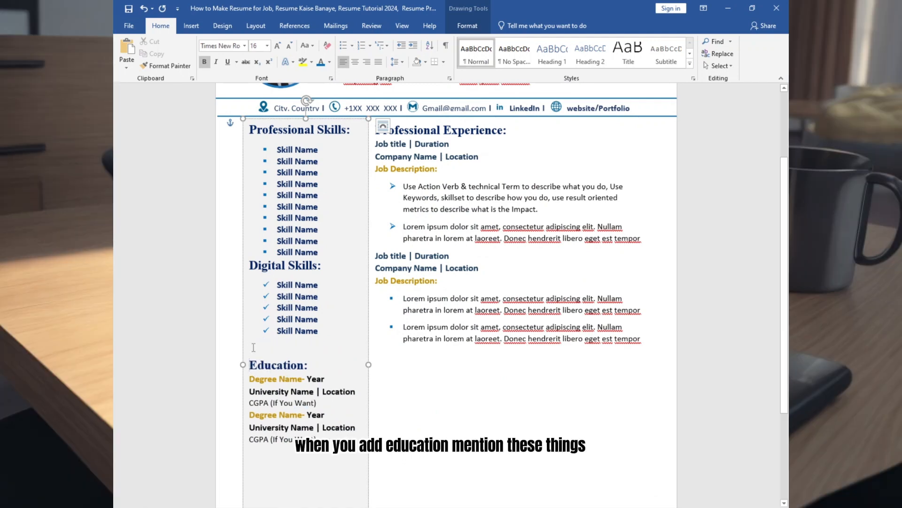
key("BackSpace")
left_click_drag(249, 357, 314, 371)
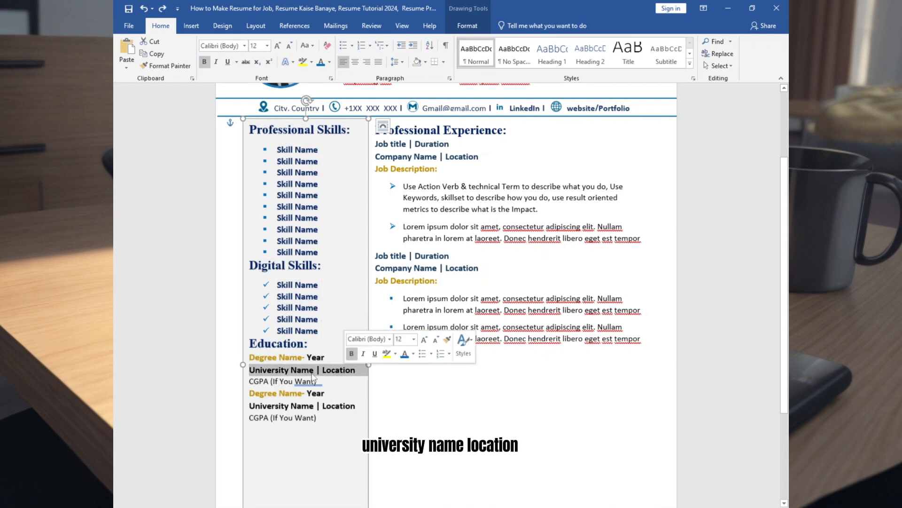
Insert an unbulleted blank line after the Digital Skills list and another after the Professional Skills list to separate the headings that follow
left_click_drag(250, 381, 312, 382)
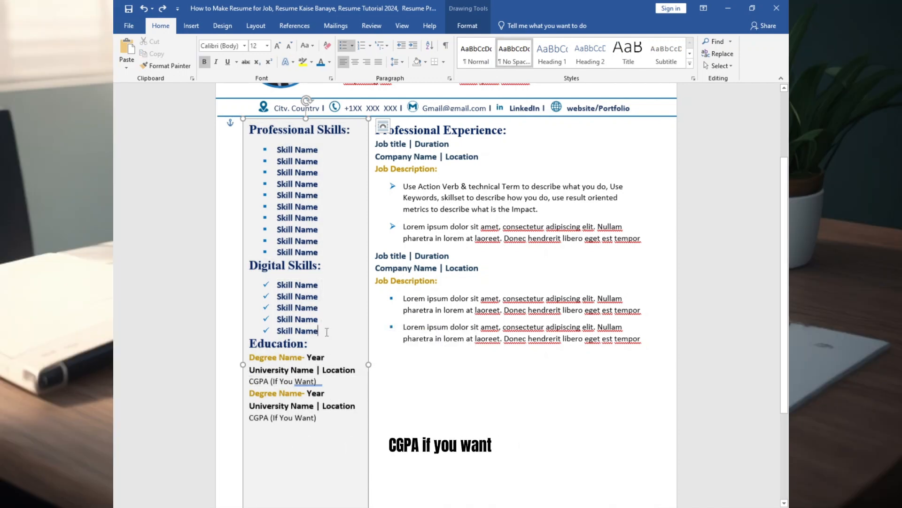
key("Return")
left_click(267, 45)
left_click(256, 57)
left_click(332, 256)
key("Return")
left_click(267, 46)
left_click(256, 57)
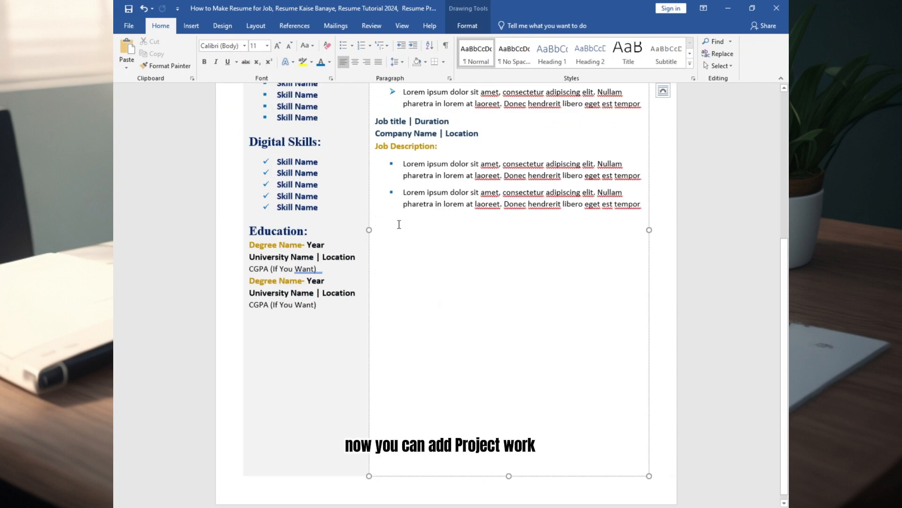
Add Project Work, Training and Certificate sections below the job entries, and a Course Work/Award section with six Course Name rows below Education
type("Project Work Title Institution Name | Location | Duration Description: Lorem ipsum dolor sit amet, consectetur adipiscing elit. Nullam pharetra in lorem at laoreet. Donec hendrerit libero eget est tem")
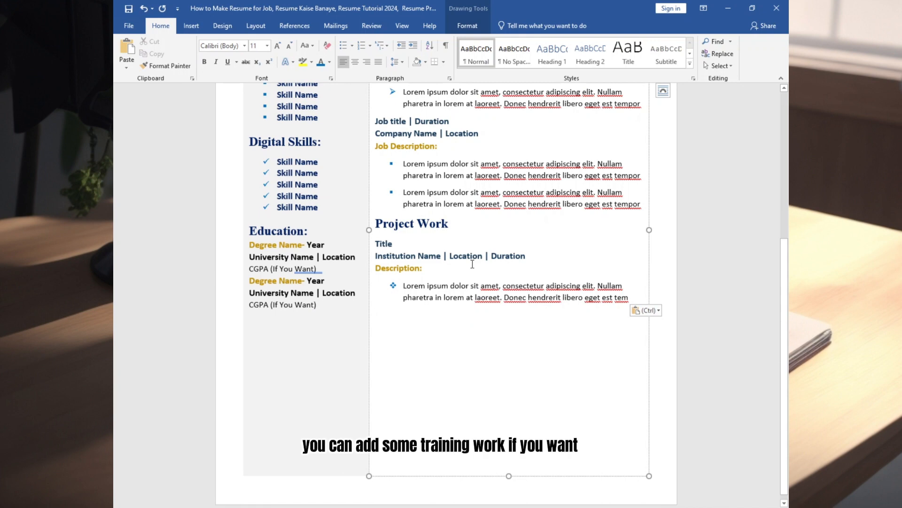
type("Training: Title Institution Name | Location | Duration Description: Lorem ipsum dolor sit amet, consectetur adipiscing elit. Nullam pharetra in lorem at laoreet. Donec hendrerit libero eget est tempor")
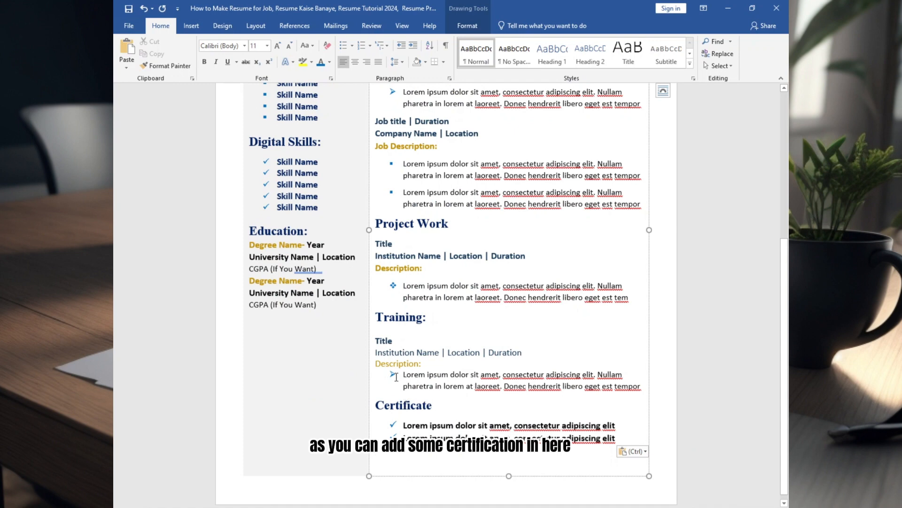
left_click(266, 323)
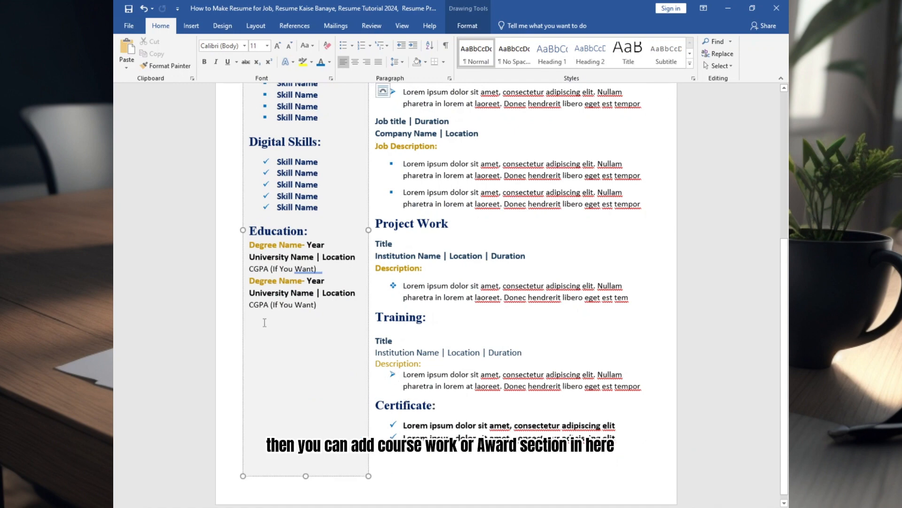
type("Course Work/Award  Course Name | Course Name Course Name | Course Name Course Name | Course Name Course Name | Course Name Course Name | Course Name Course Name | Course Name")
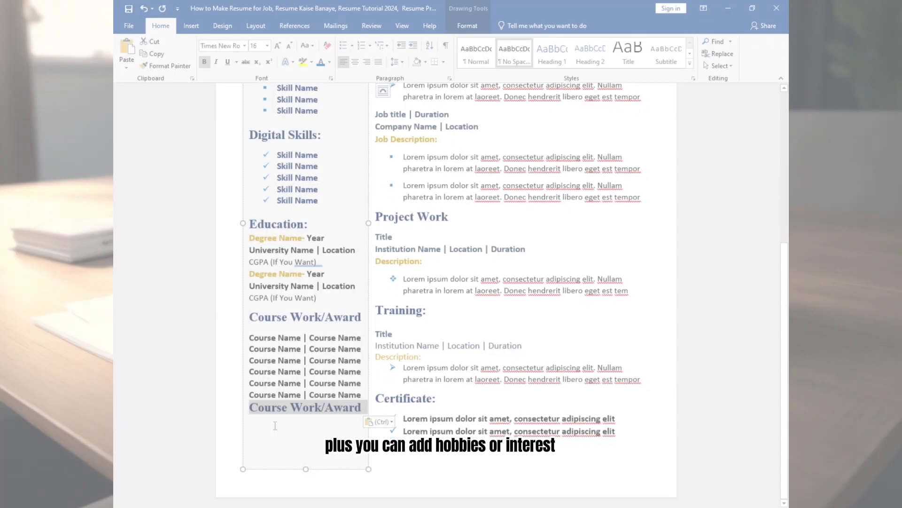
Add a Hobbies/Interest heading below the course list, separated by a blank line, with the entry "Hobbies | Interest" under it
type("Hobbies/Interest")
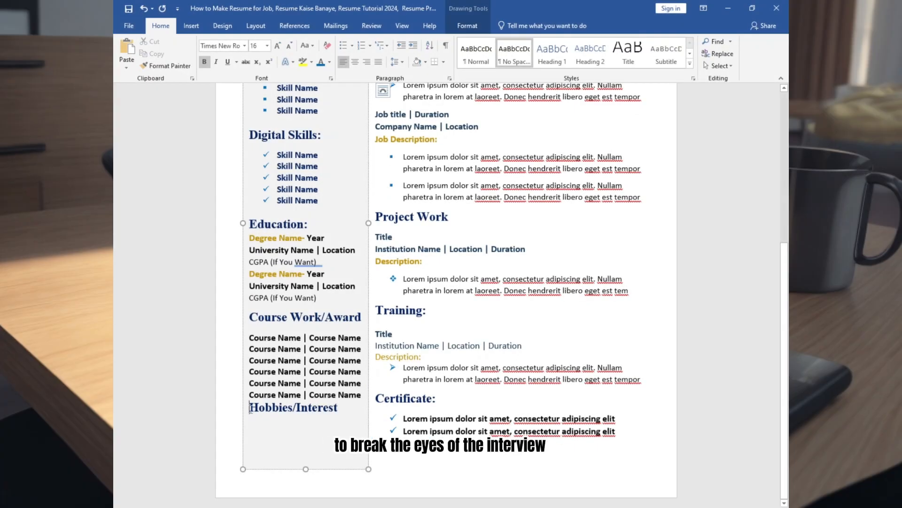
key("Return")
left_click_drag(362, 397, 250, 396)
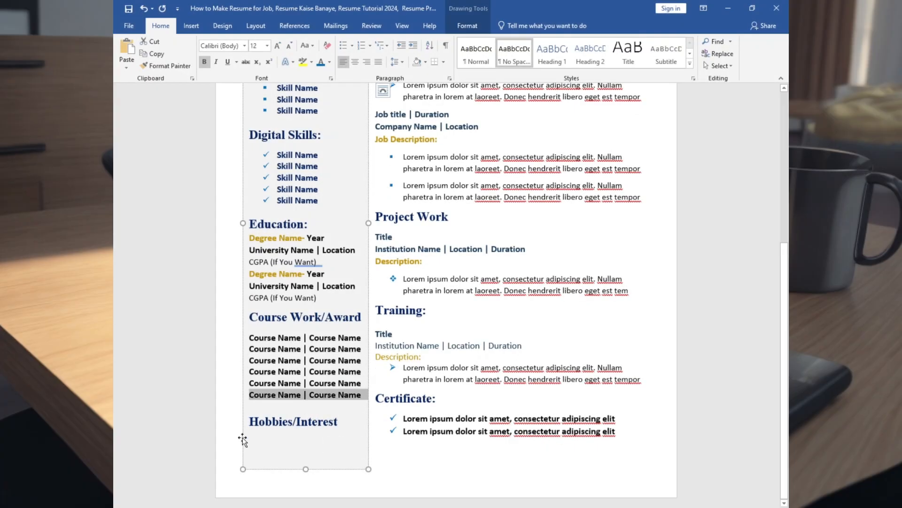
left_click_drag(301, 436, 248, 435)
key("BackSpace")
type("Hobbies | ")
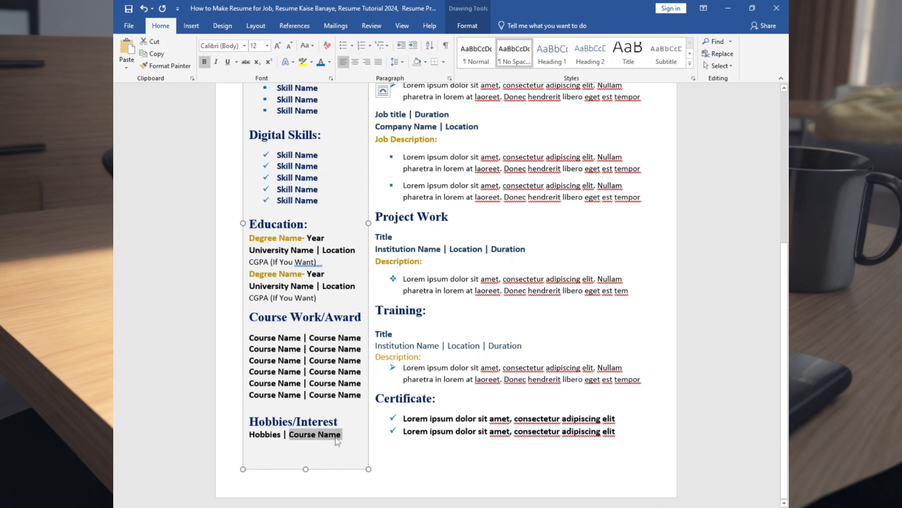
type("Interest")
Draw a horizontal line about 2.22" wide beneath the Professional Skills heading and format it as a blue dashed line
scroll(447, 282, "up", 1)
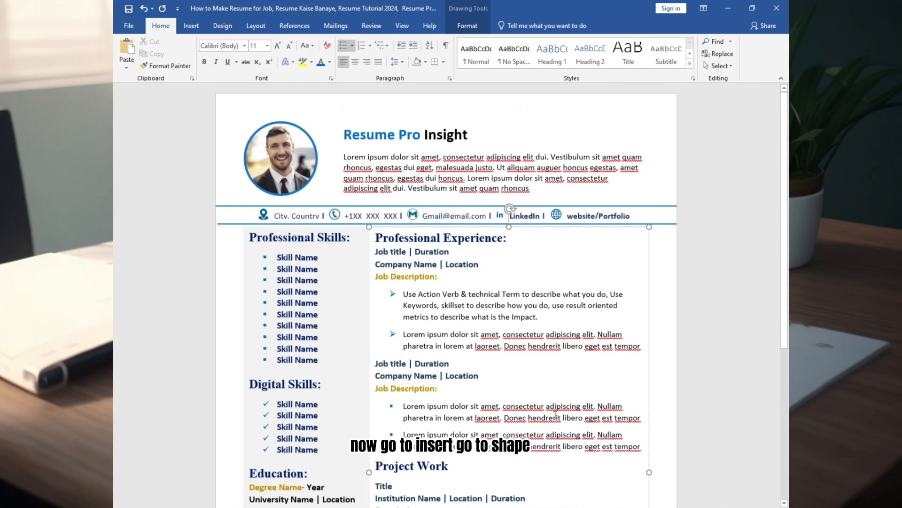
left_click(191, 26)
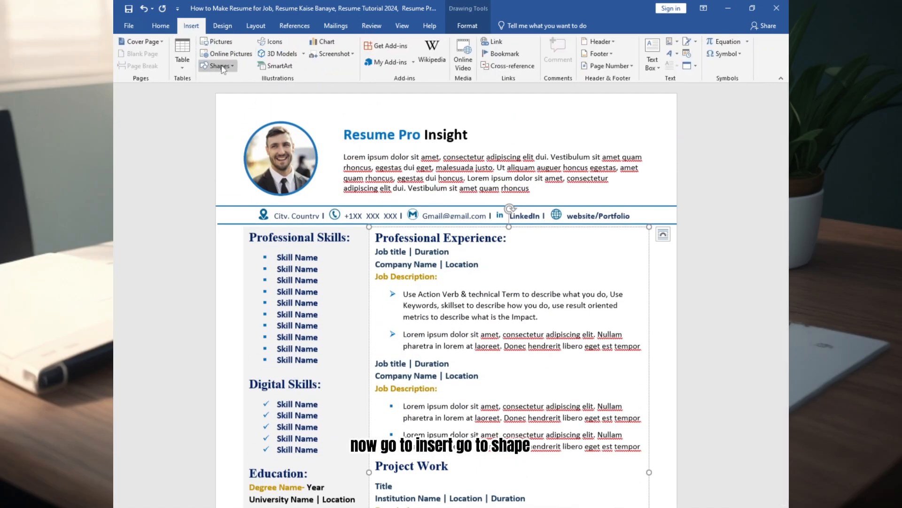
left_click(220, 66)
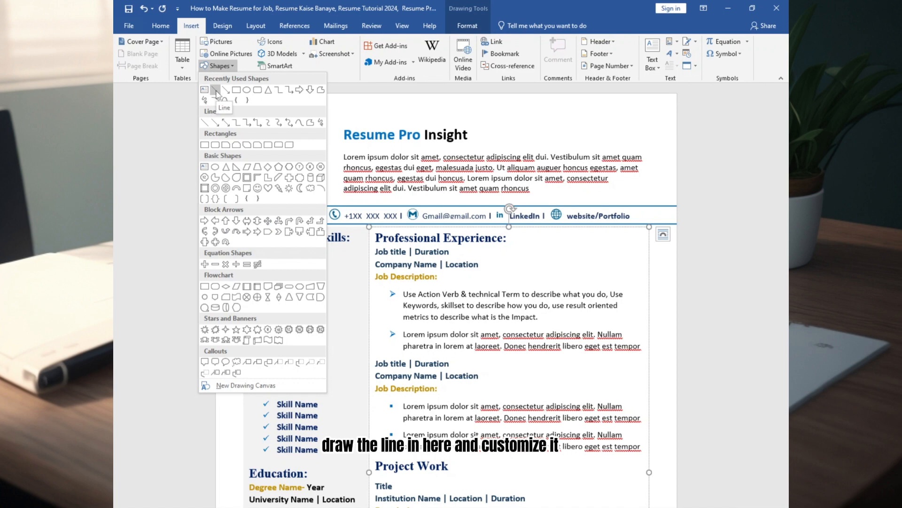
left_click(215, 90)
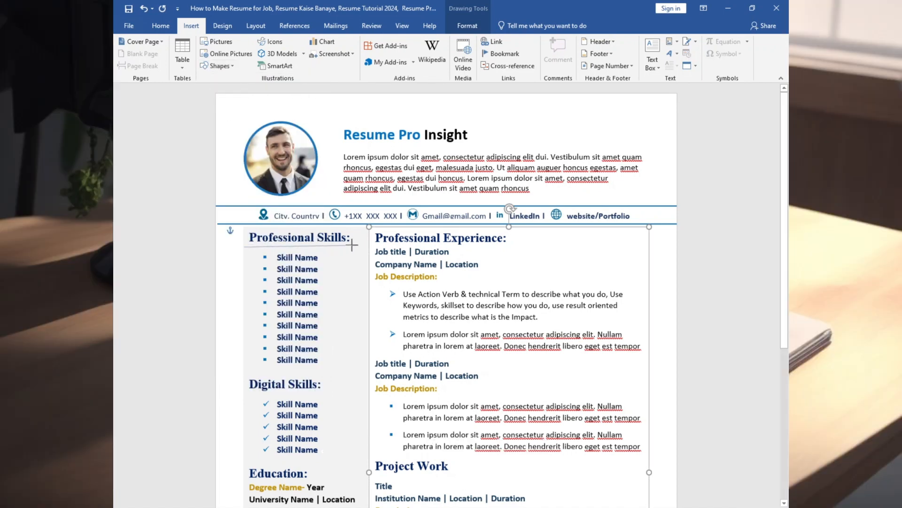
left_click_drag(370, 245, 369, 245)
left_click(342, 54)
mouse_move(343, 173)
left_click(446, 209)
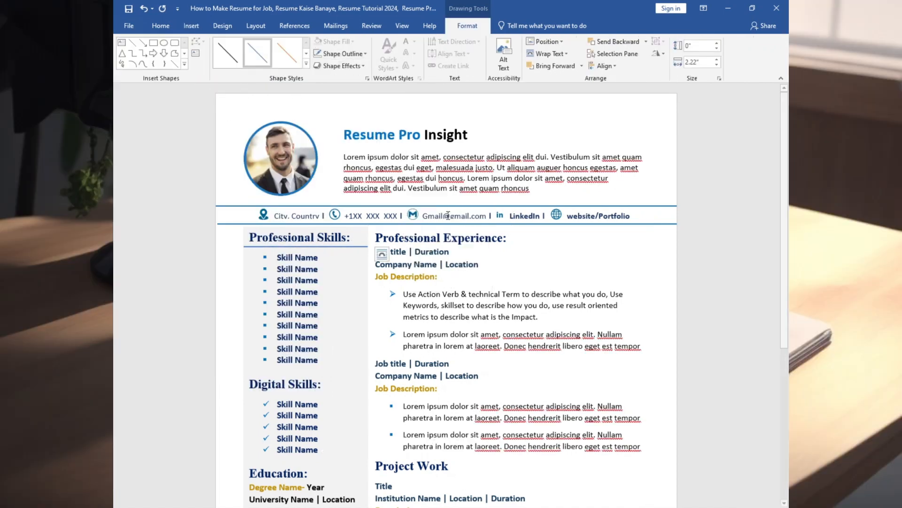
left_click(342, 54)
left_click(432, 211)
scroll(447, 223, "down", 3)
left_click(447, 223)
Copy the dashed line and place duplicates beneath the Digital Skills and Education headings
left_click(320, 166)
key("ctrl+c")
key("ctrl+v")
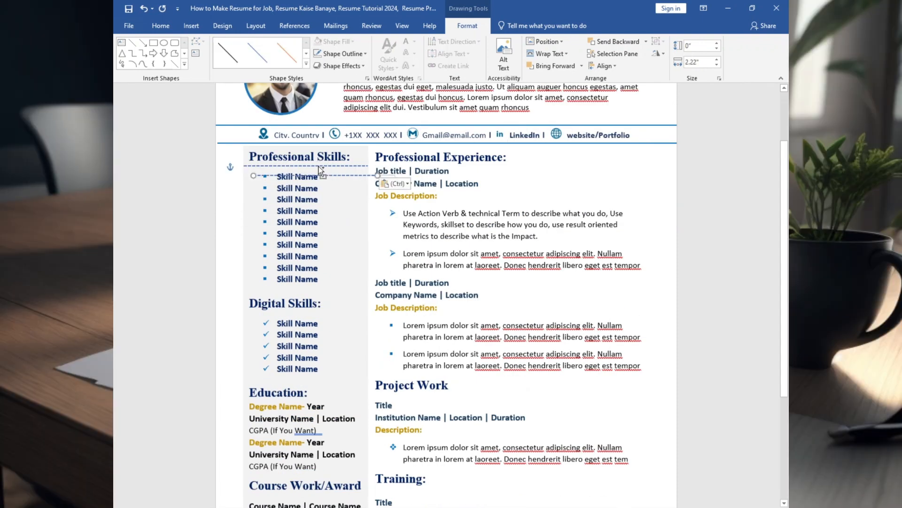
left_click_drag(321, 176, 325, 313)
scroll(325, 313, "down", 3)
key("ctrl+v")
left_click_drag(335, 214, 336, 292)
scroll(332, 256, "down", 2)
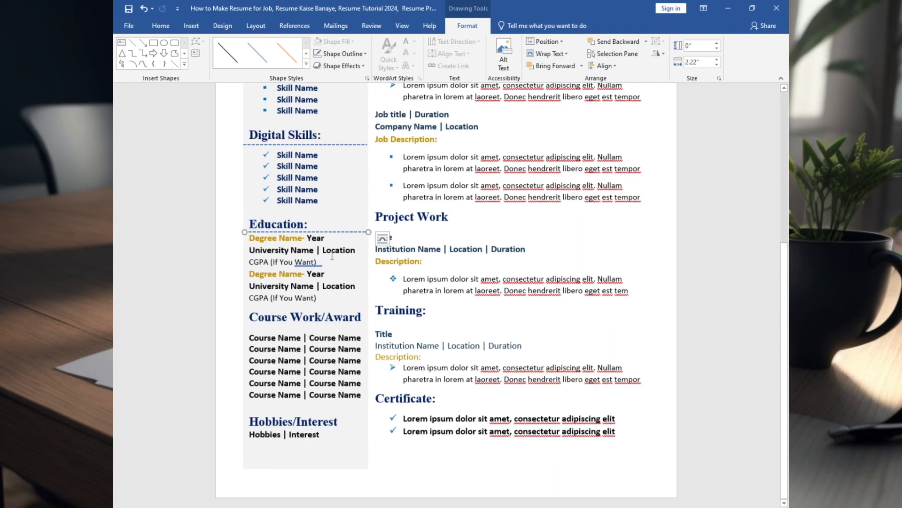
Place copies of the dashed line beneath the Course Work/Award and Hobbies/Interest headings, tightening the gap above Hobbies/Interest
left_click_drag(334, 326, 332, 327)
left_click(304, 337)
left_click_drag(276, 326, 276, 325)
left_click(306, 410)
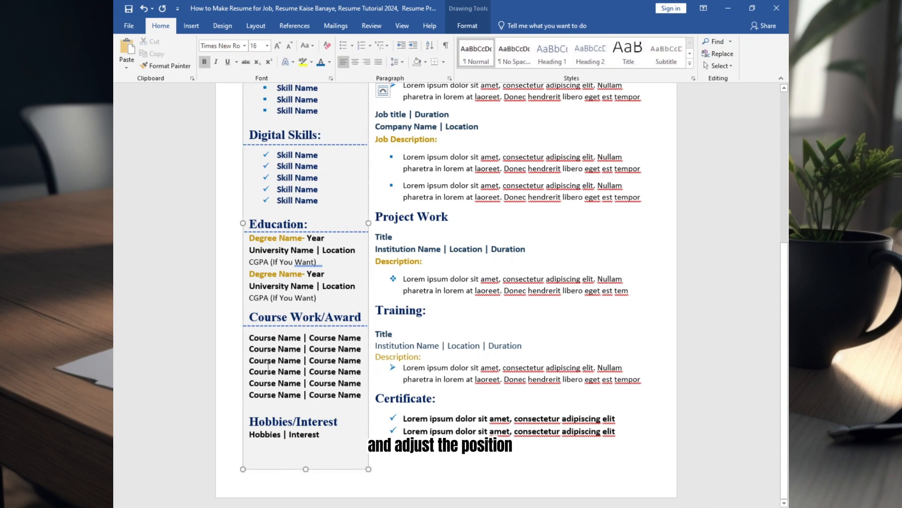
key("BackSpace")
key("ctrl+v")
left_click_drag(306, 414, 305, 332)
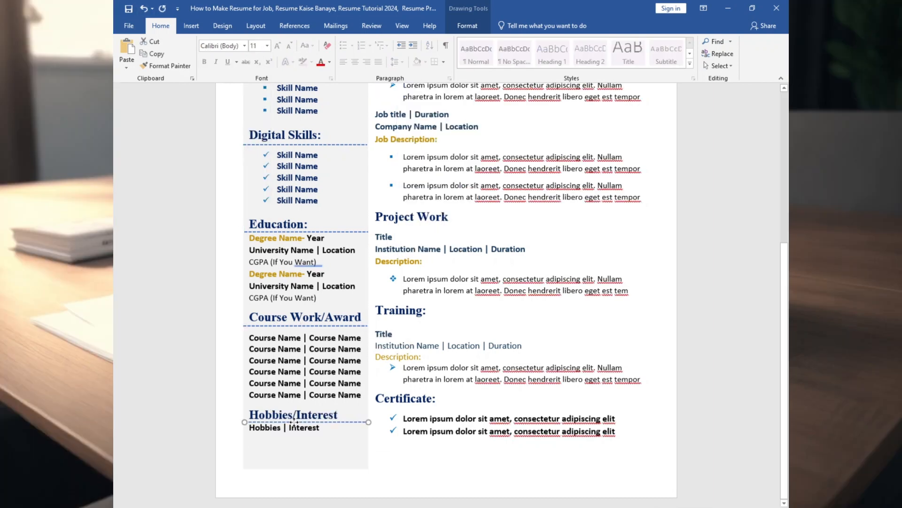
Place a column-wide dashed line beneath the Professional Experience heading and copies beneath the Project Work, Training and Certificate headings
scroll(295, 422, "up", 5)
left_click(472, 246)
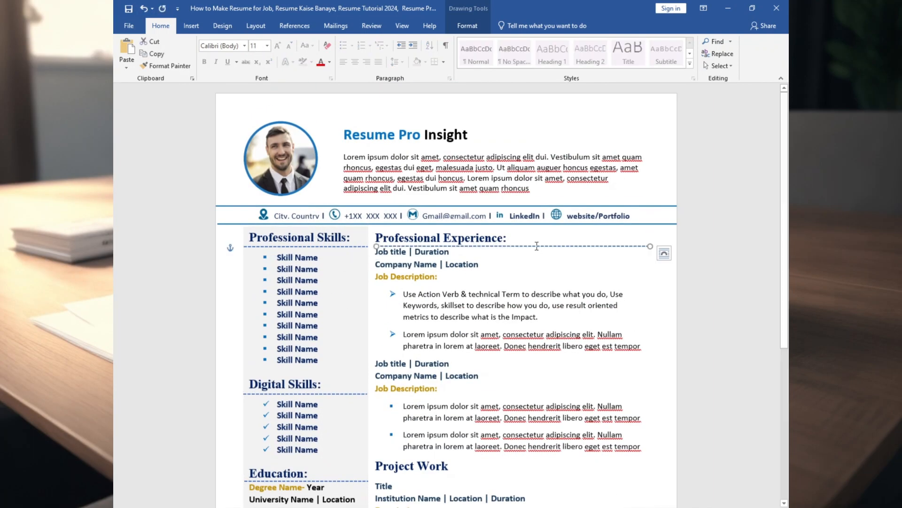
key("ctrl+v")
key("ctrl+v")
scroll(510, 433, "down", 5)
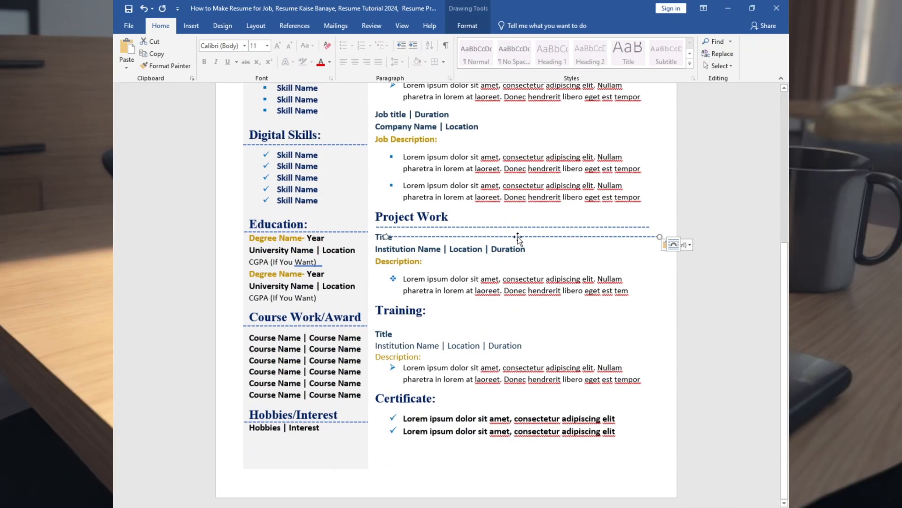
left_click_drag(513, 333, 492, 405)
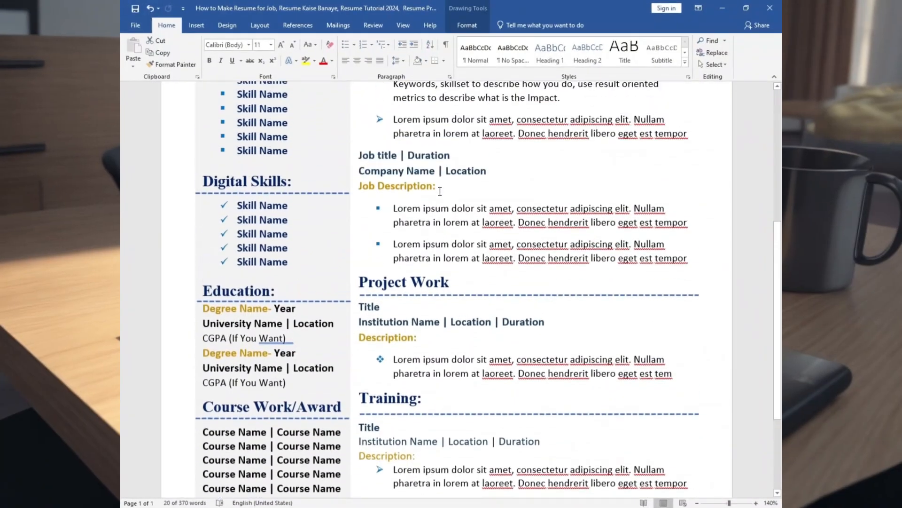
Review the finished resume from the header down and set the zoom to 70% to check the whole page
scroll(440, 191, "up", 2)
scroll(440, 191, "up", 4)
left_click(452, 254)
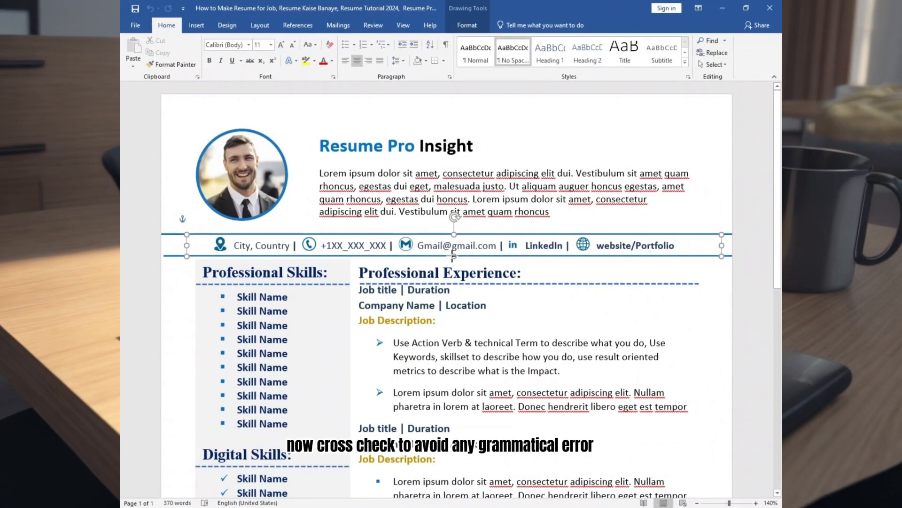
left_click(697, 503)
left_click(697, 503)
left_click(697, 503)
left_click(697, 502)
left_click(697, 503)
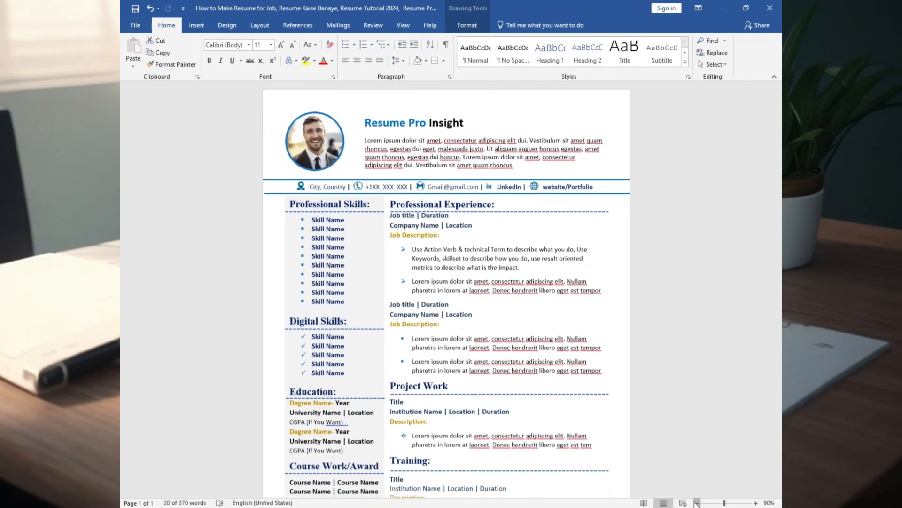
left_click(697, 503)
left_click(697, 502)
View the export option for creating a PDF/XPS document and return to the resume
left_click(136, 25)
left_click(143, 206)
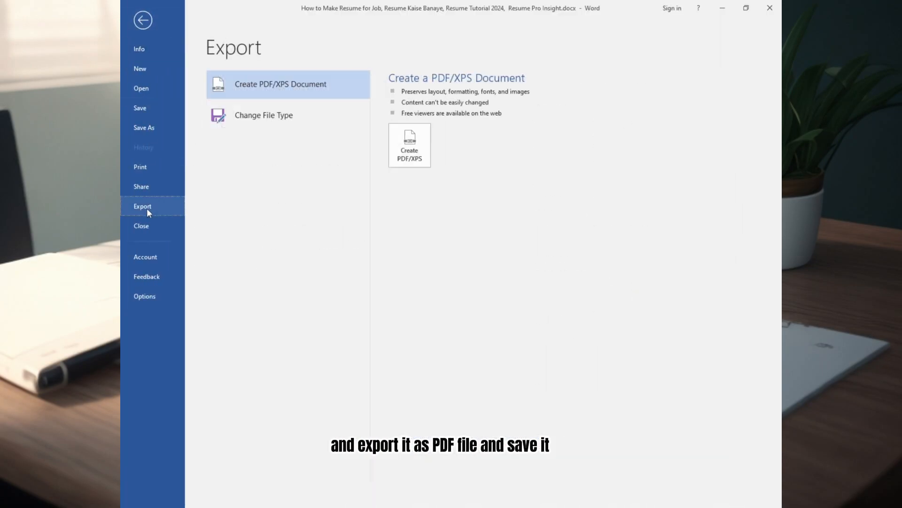
left_click(142, 19)
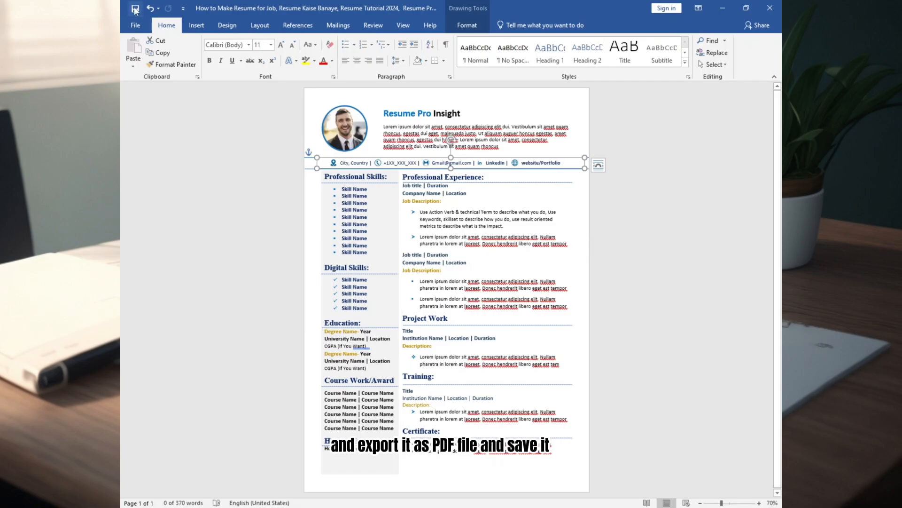